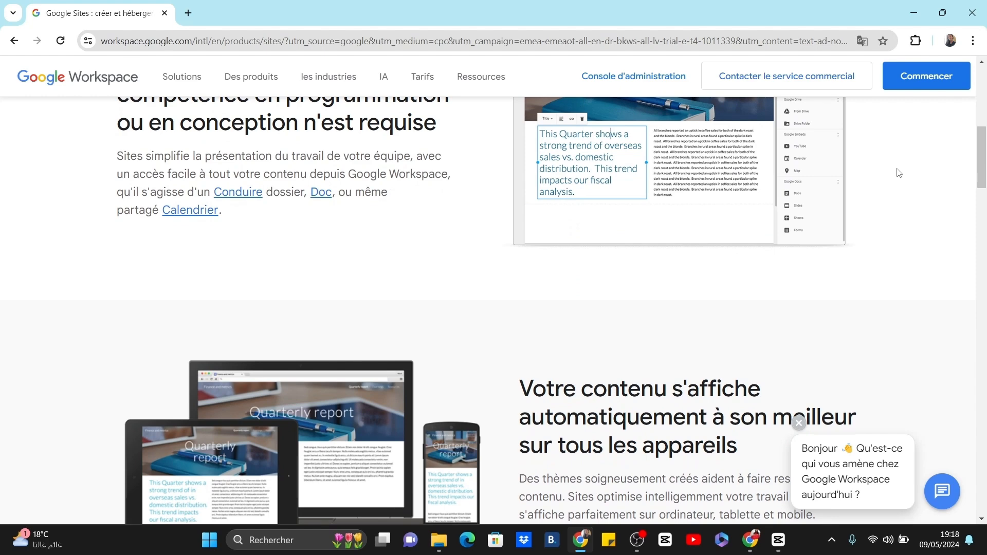
# Step: Look through the features, customer quote and frequently asked questions on the Google Sites product page
pyautogui.scroll(-8, 899, 173)
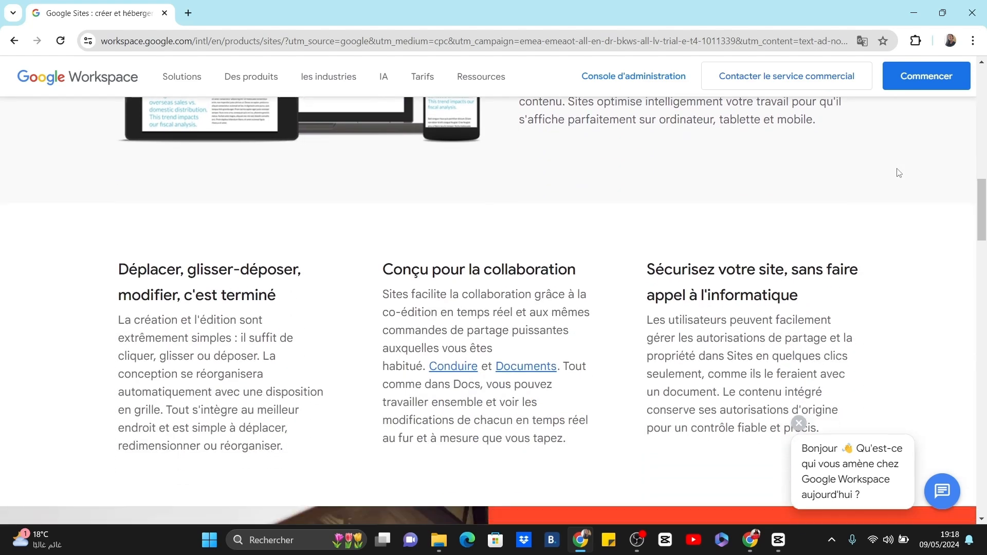
pyautogui.scroll(-3, 899, 173)
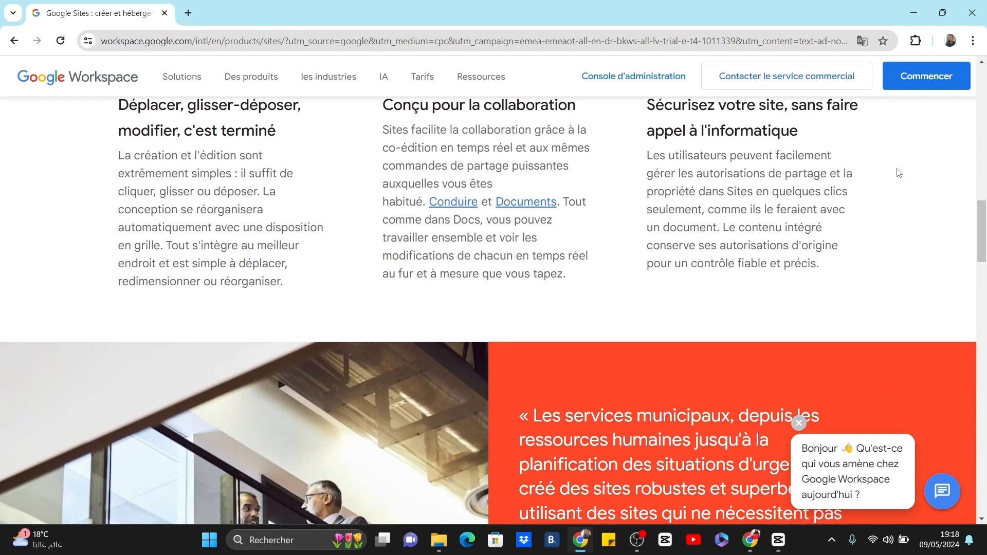
pyautogui.scroll(-20, 899, 172)
pyautogui.scroll(12, 899, 173)
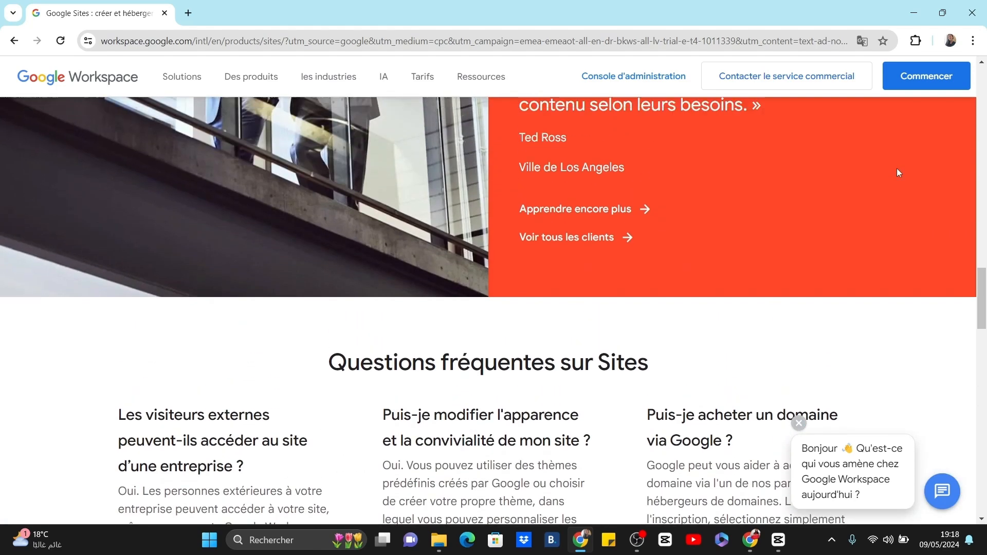
pyautogui.scroll(18, 899, 172)
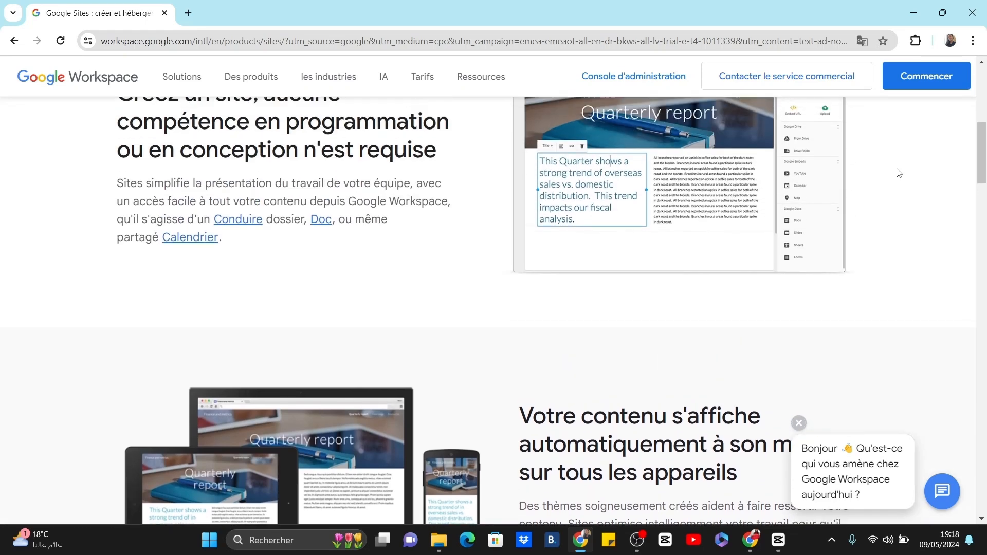
pyautogui.scroll(8, 899, 173)
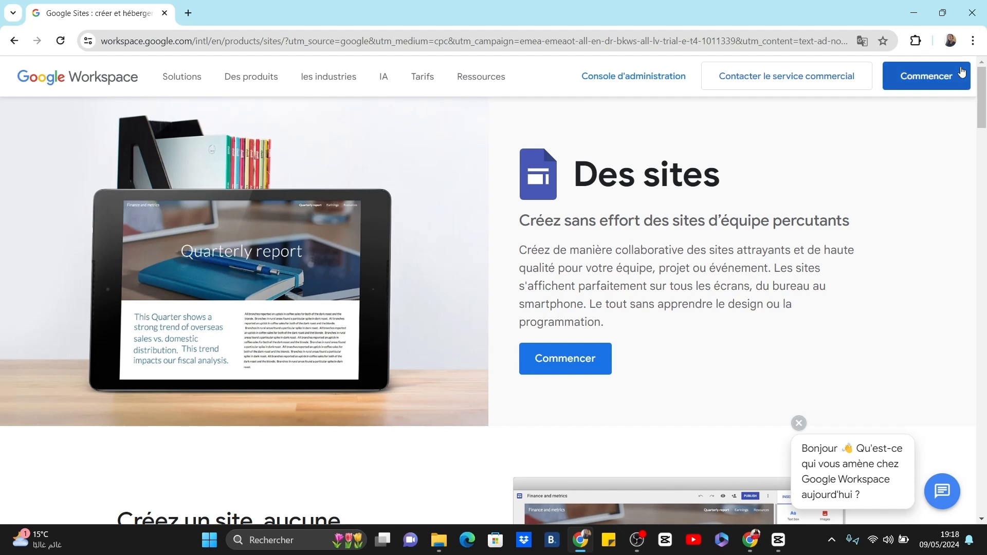
# Step: Open site.google.com in a new browser tab
pyautogui.click(188, 13)
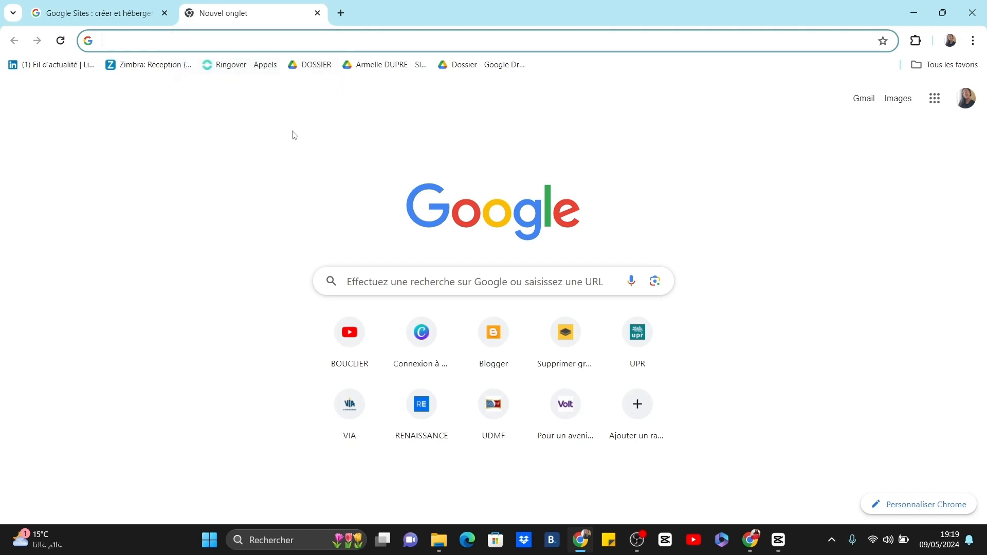
pyautogui.write('s')
pyautogui.press('BackSpace')
pyautogui.write('sites.google.')
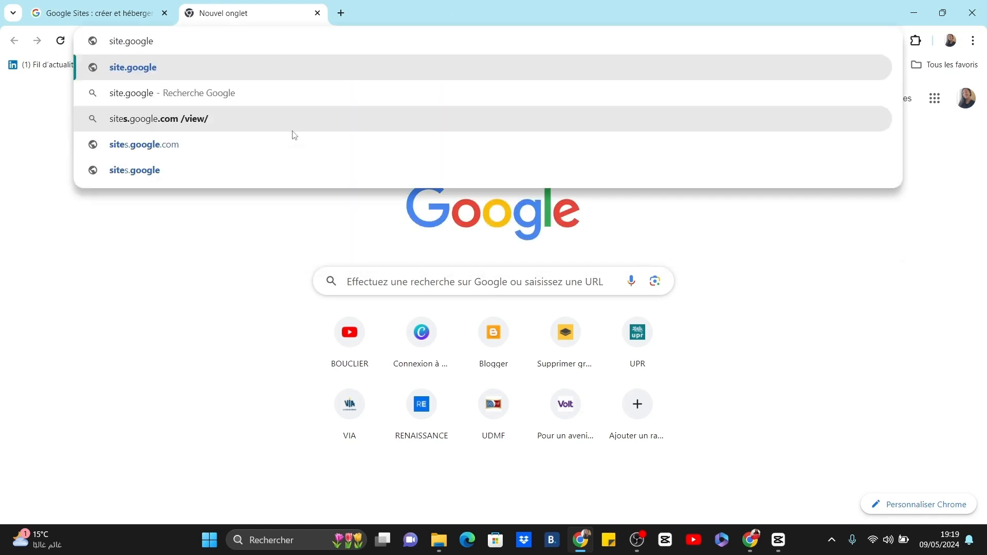
pyautogui.write('com')
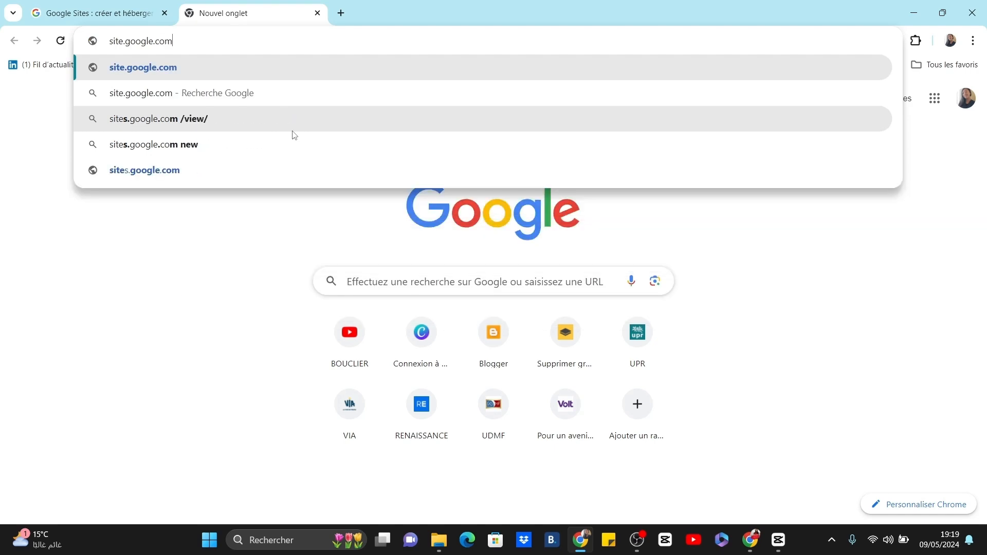
pyautogui.press('Return')
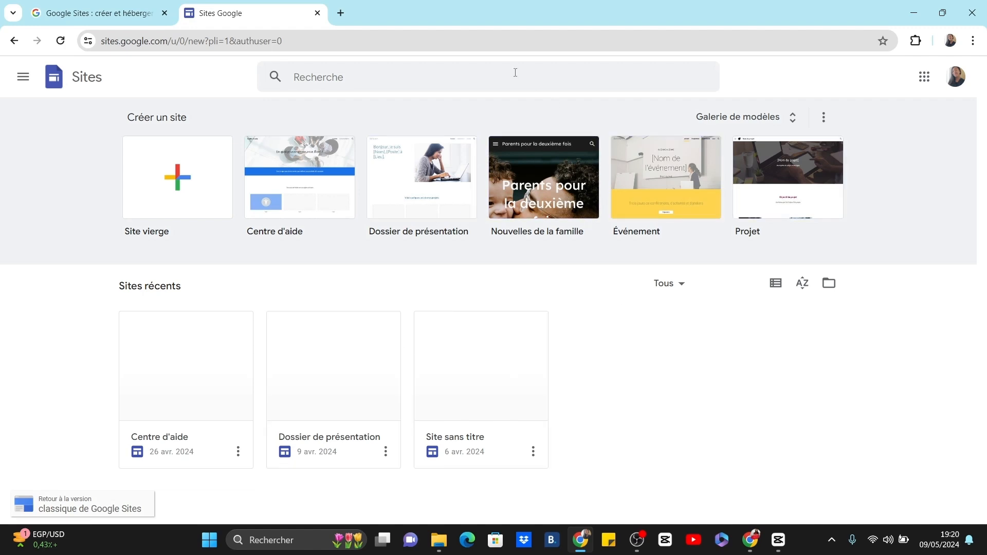
# Step: Create a new site from the Projet template and look over its home page sections
pyautogui.click(382, 84)
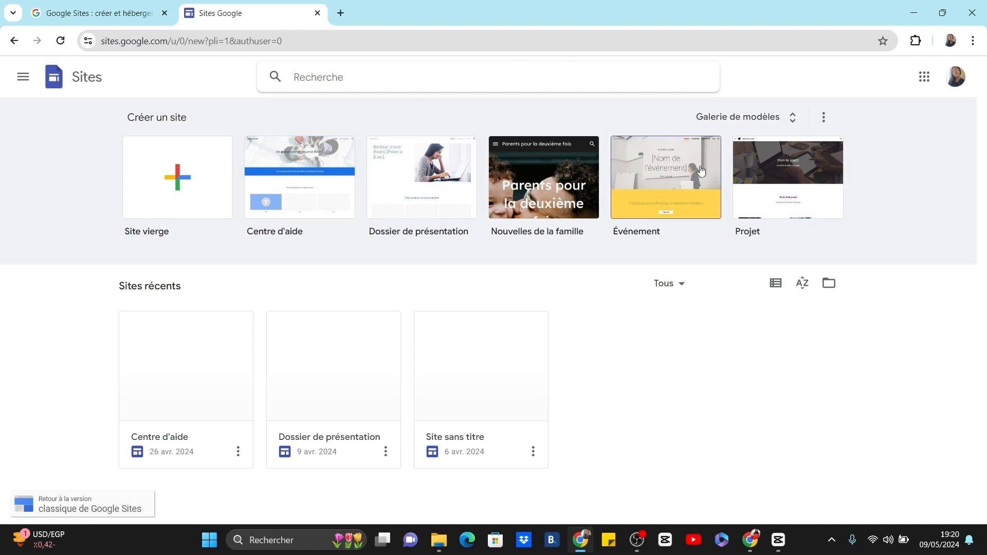
pyautogui.click(787, 177)
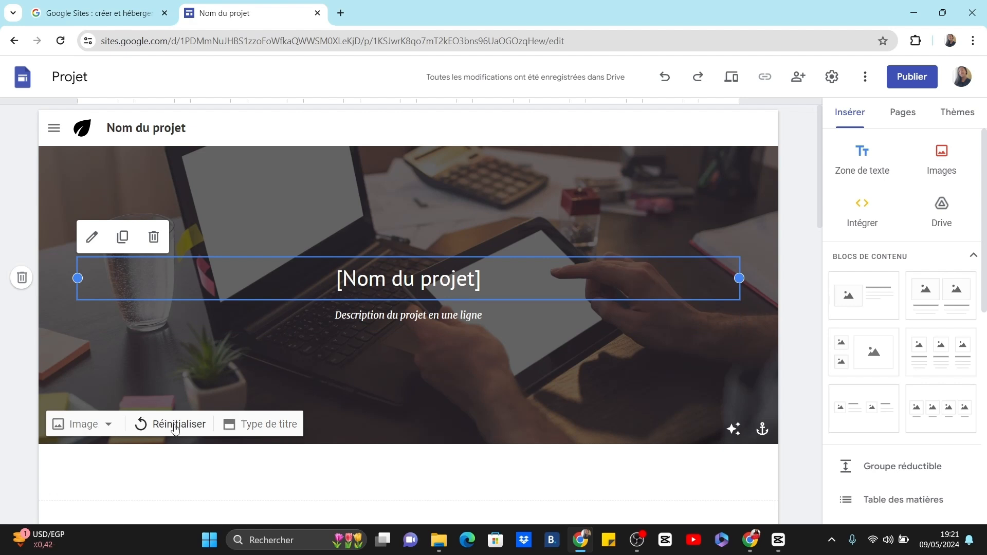
pyautogui.scroll(-5, 515, 423)
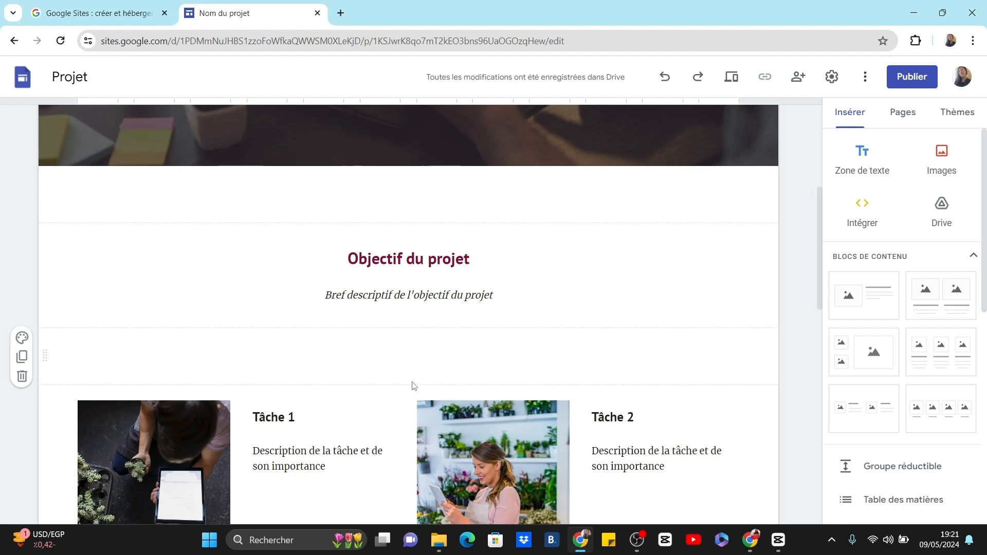
pyautogui.scroll(-6, 412, 385)
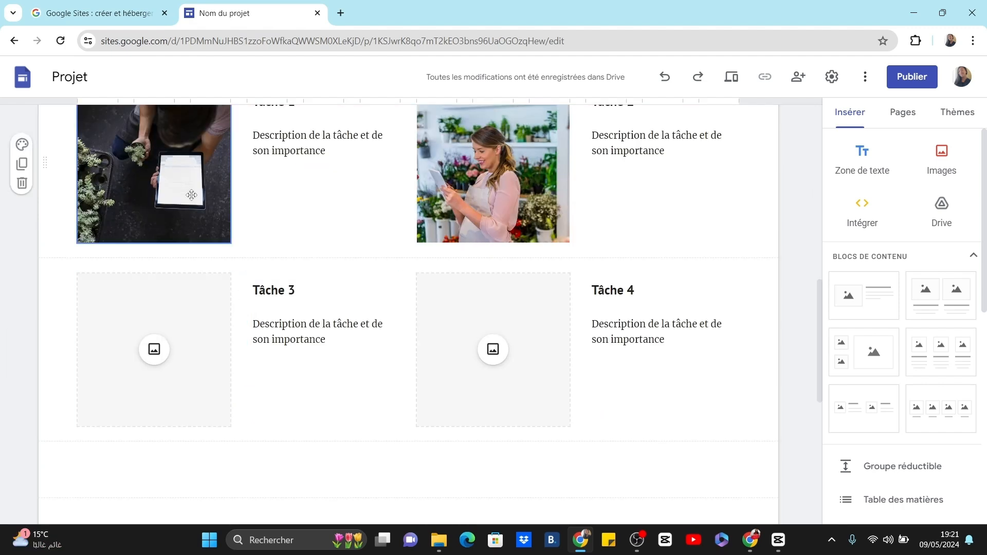
pyautogui.scroll(6, 191, 182)
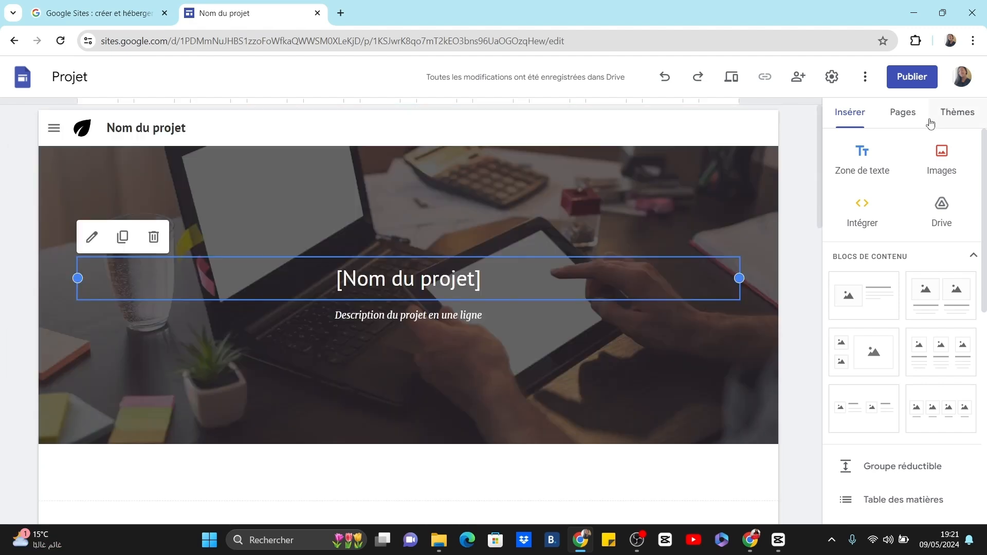
# Step: Examine the site's page list, the options for adding a page, and the available themes
pyautogui.click(901, 117)
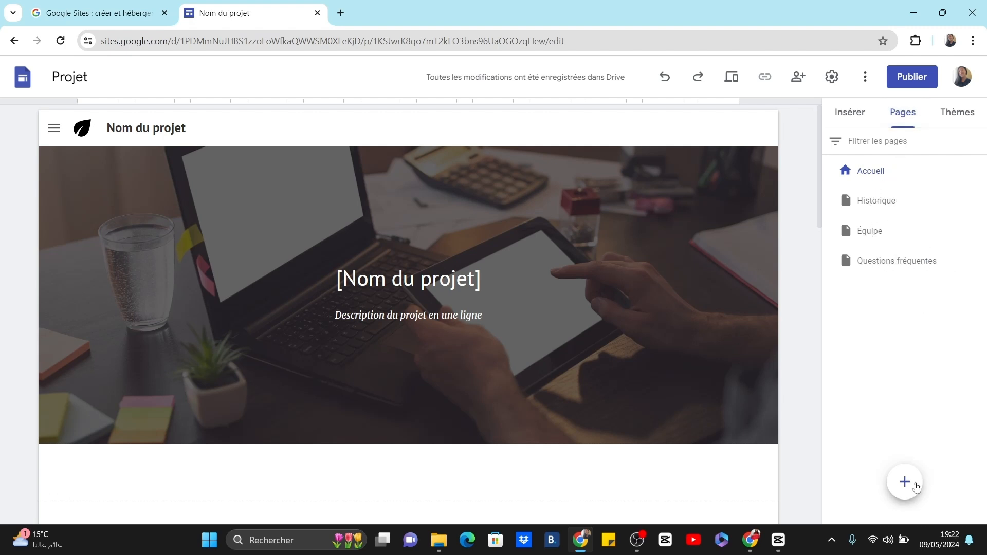
pyautogui.moveTo(910, 492)
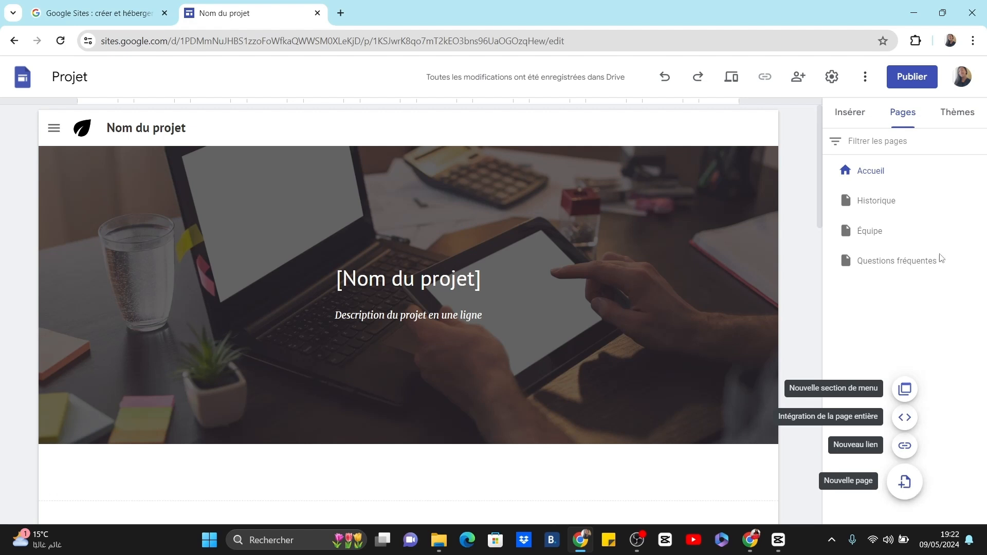
pyautogui.click(952, 114)
pyautogui.scroll(-5, 860, 413)
pyautogui.scroll(5, 860, 414)
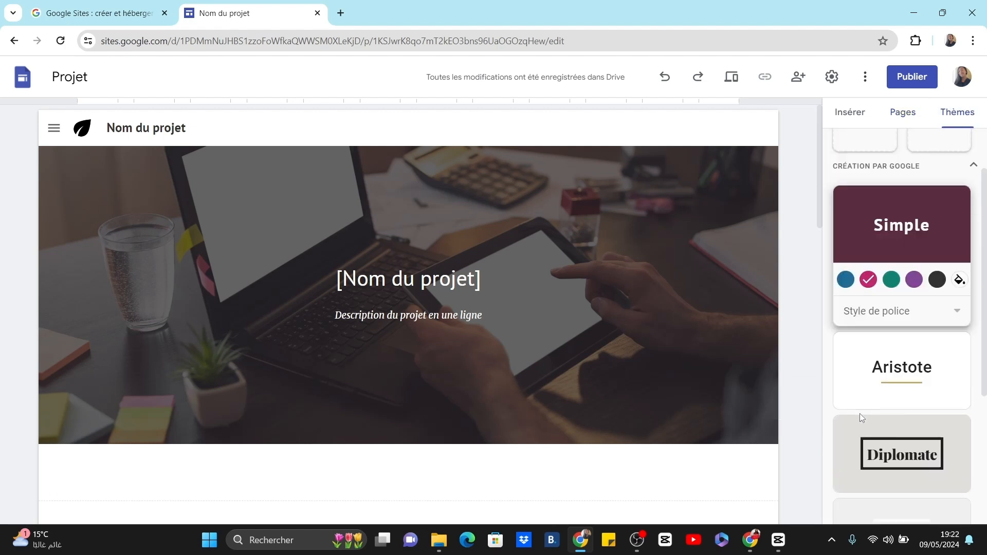
pyautogui.scroll(-5, 860, 413)
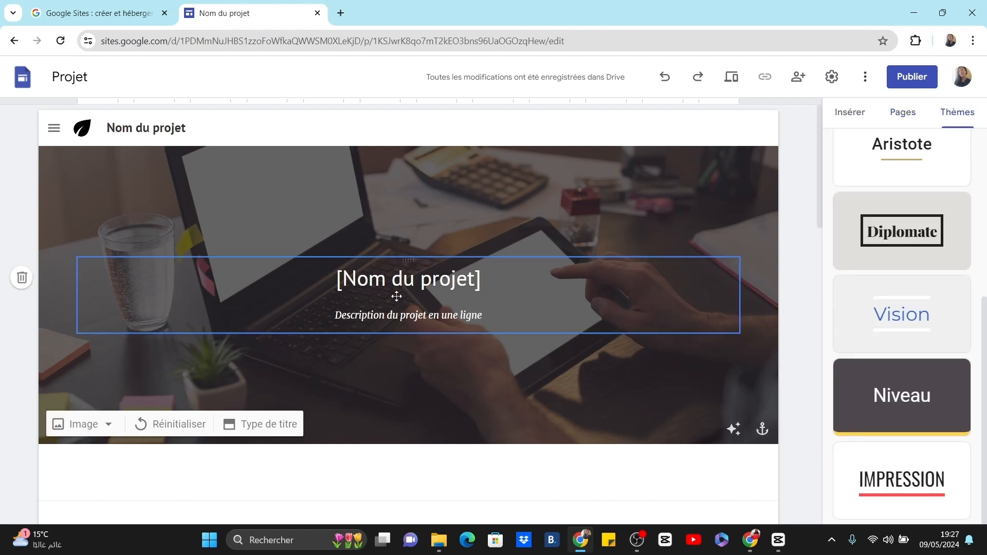
# Step: Replace the banner title "[Nom du projet]" with "Mes Prestations"
pyautogui.click(850, 112)
pyautogui.click(385, 278)
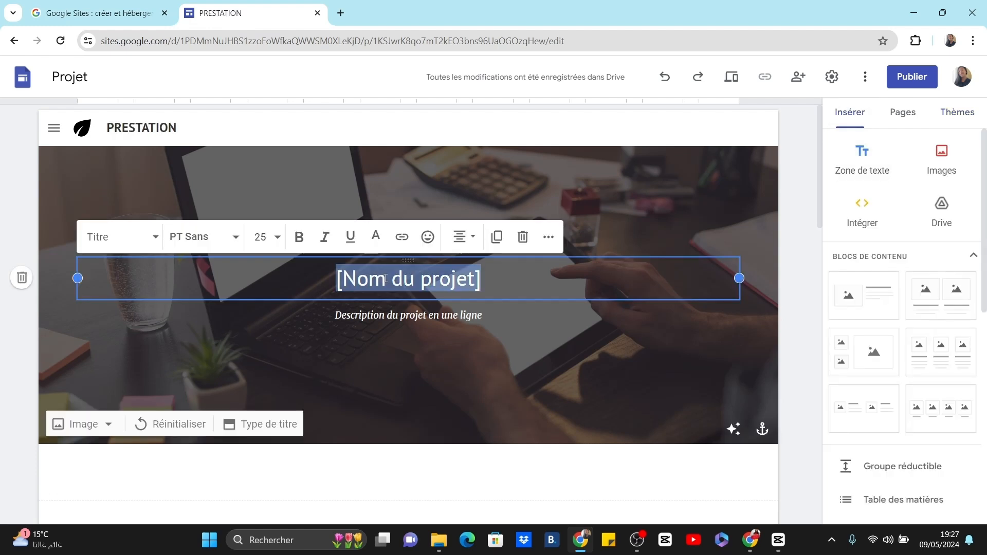
pyautogui.press('capslock')
pyautogui.write('mES')
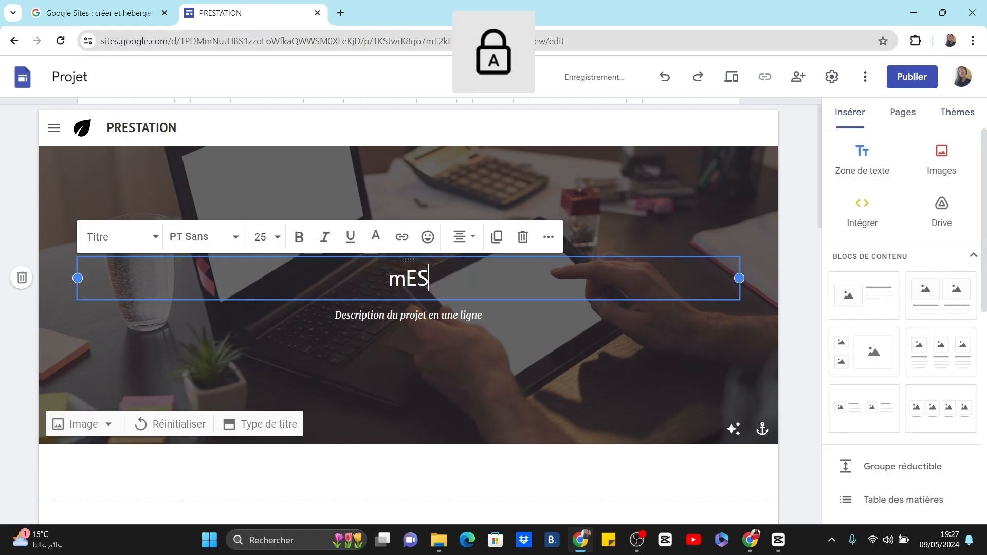
pyautogui.press('BackSpace')
pyautogui.press('BackSpace')
pyautogui.press('BackSpace')
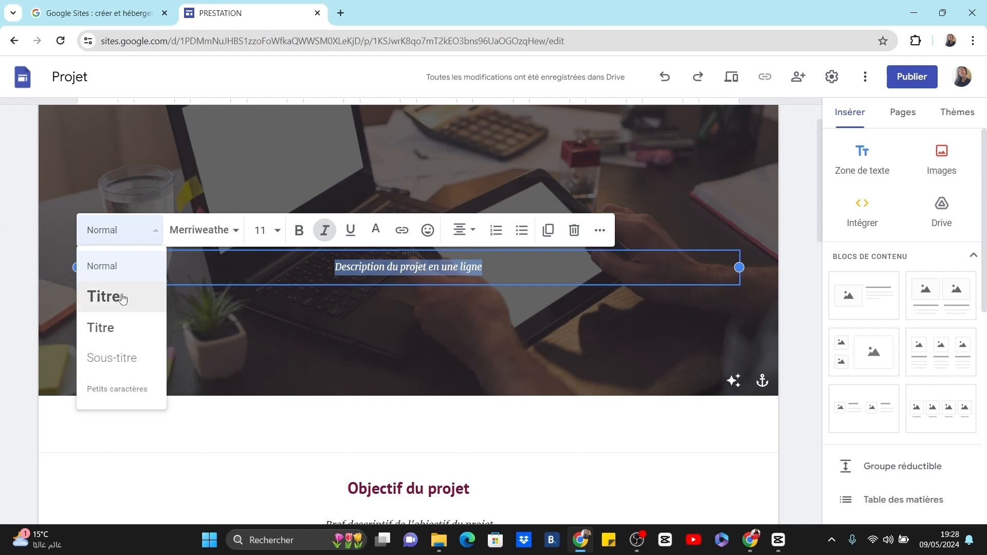
# Step: Set the font of the banner's description line to Comic Sans MS at size 12
pyautogui.click(254, 269)
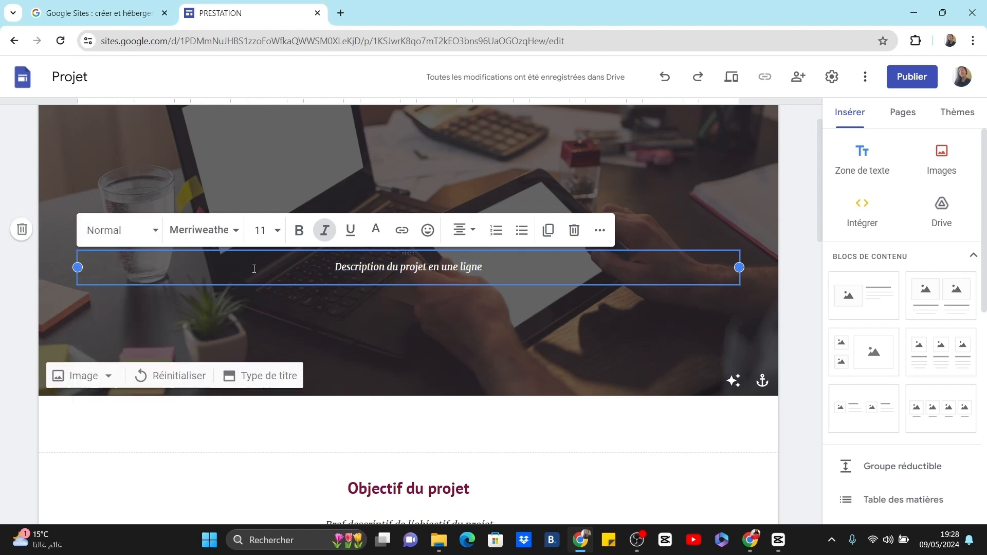
pyautogui.click(201, 230)
pyautogui.moveTo(232, 399)
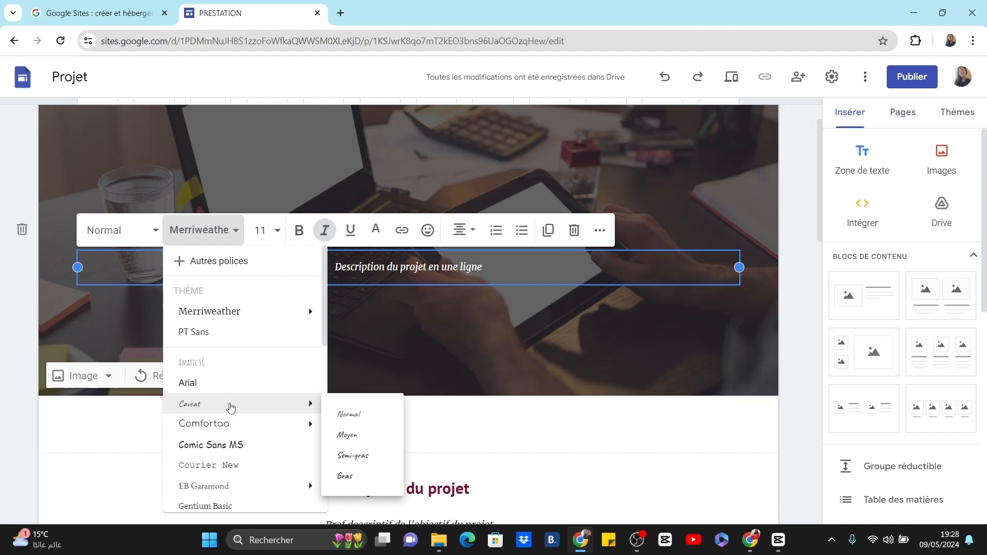
pyautogui.click(196, 444)
pyautogui.click(263, 230)
pyautogui.click(260, 387)
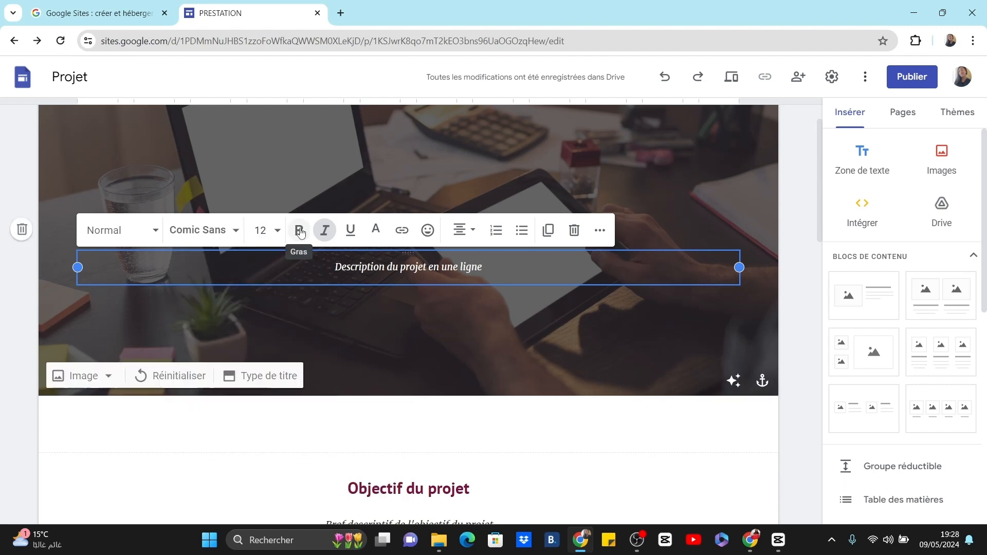
# Step: Set the banner's description line to bold, underlined and non-italic with an orange text colour
pyautogui.click(299, 231)
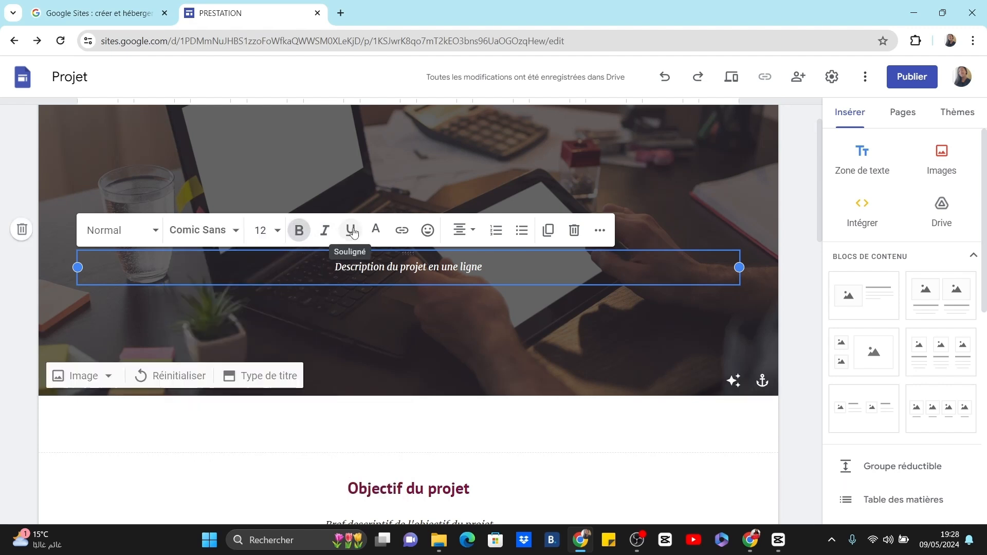
pyautogui.click(351, 230)
pyautogui.click(376, 230)
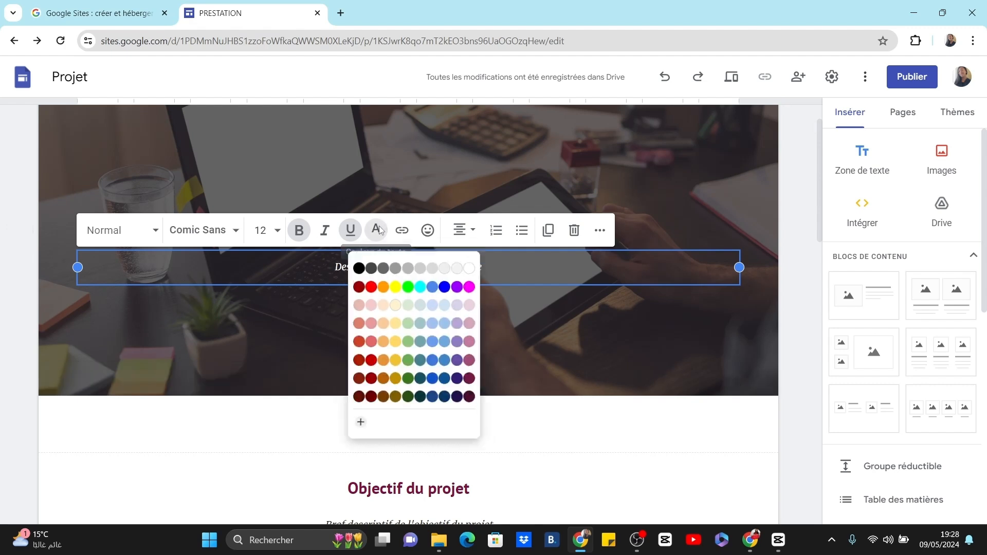
pyautogui.click(370, 272)
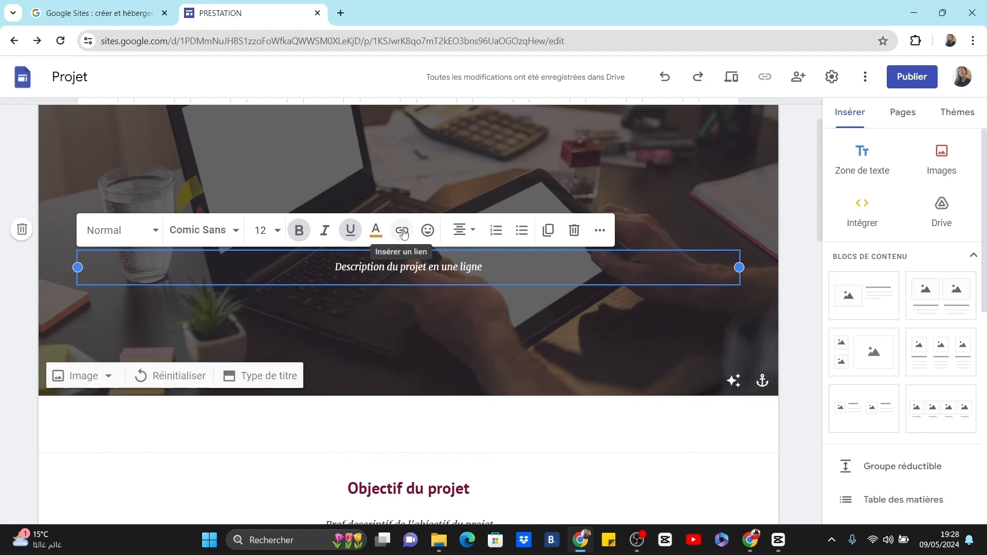
# Step: Turn the banner's description line into a numbered list and open the additional text formatting options
pyautogui.click(463, 231)
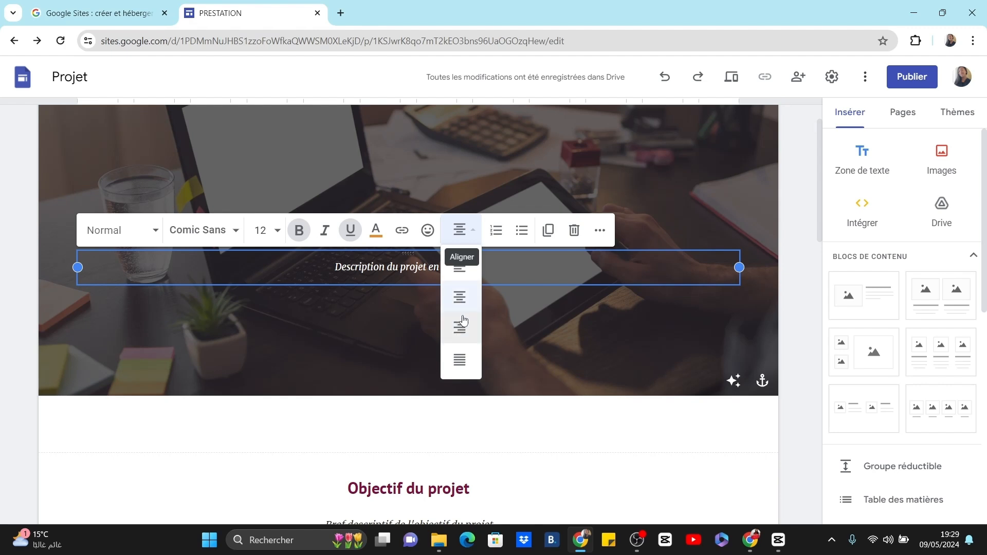
pyautogui.click(496, 232)
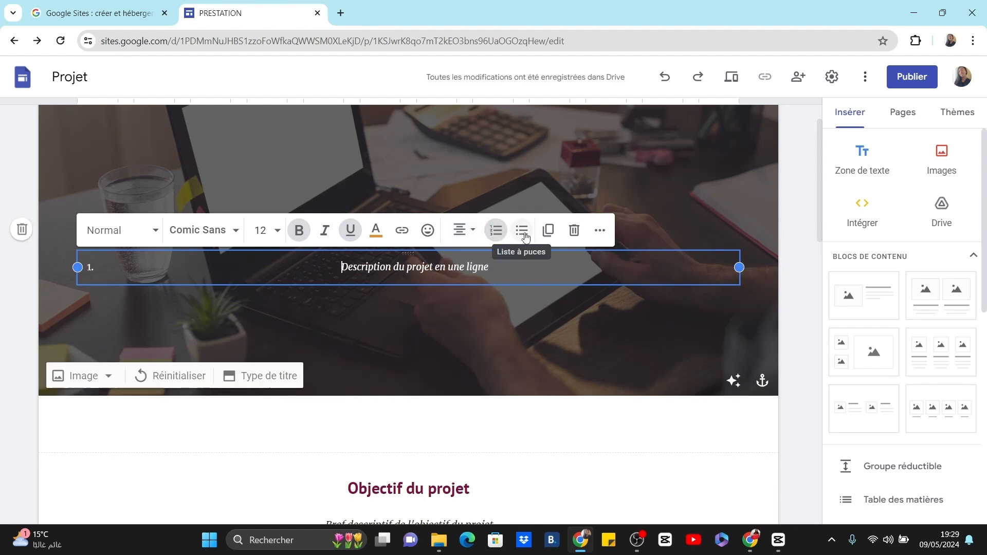
pyautogui.click(598, 232)
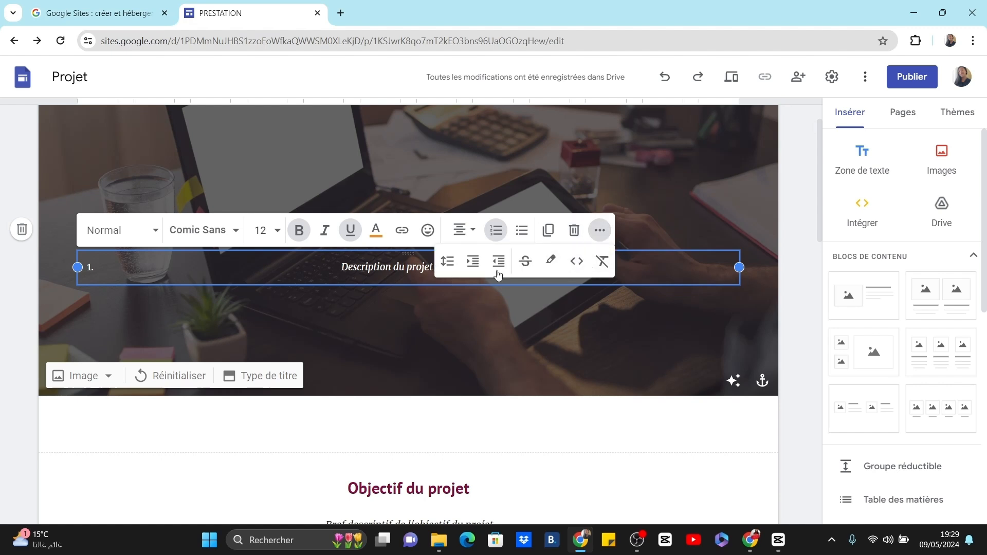
# Step: Replace the banner's description text with a long placeholder line made of the letter x
pyautogui.hotkey('ctrl', 'a')
pyautogui.press('BackSpace')
pyautogui.write('xxxxxxxxxxxxxxxx')
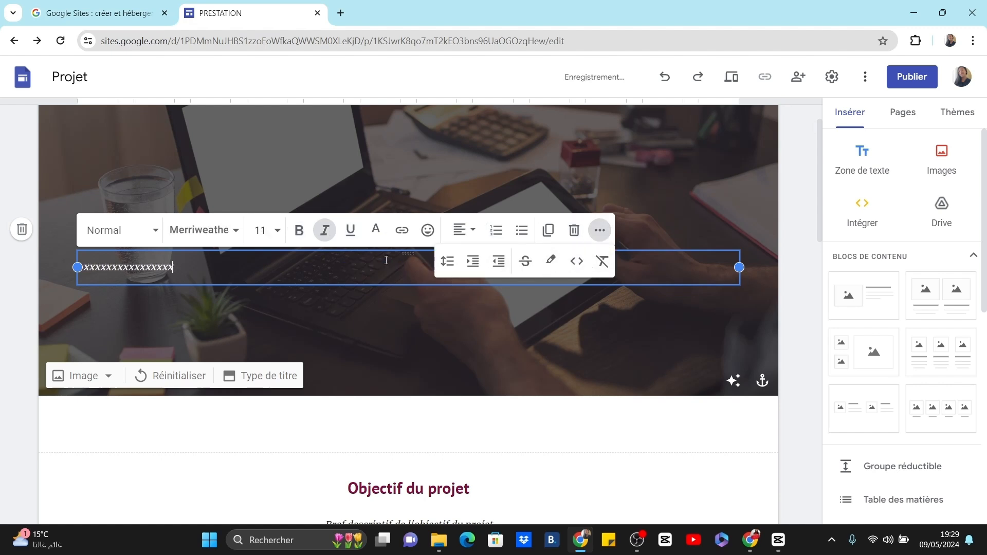
pyautogui.write('xxxxxxxxxxxxxxxxxxxxxxxxxxxxxxxxxxxxxxxxxxxxxxxxxxxxxxxxxxxxxxxxxxxxxxxxxxxxxxxxxxx')
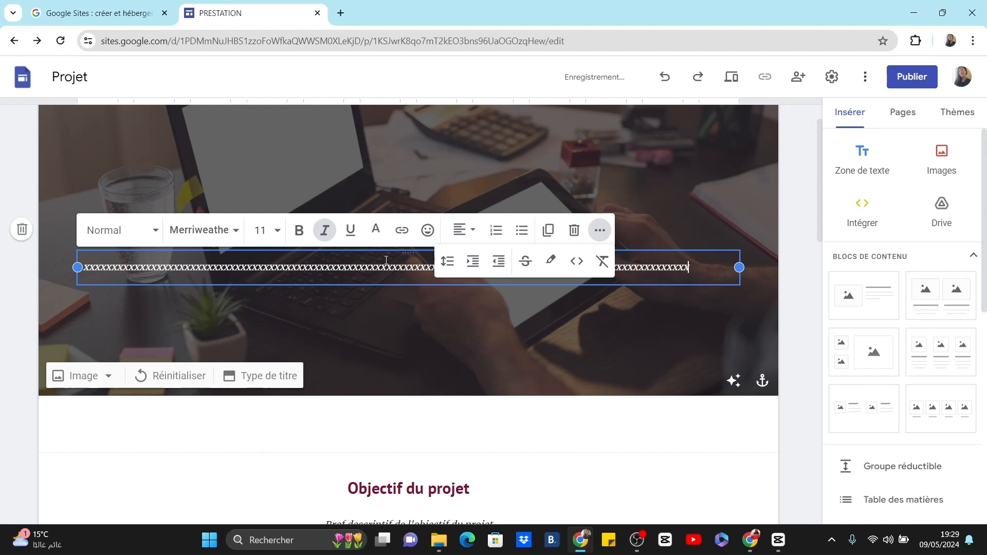
pyautogui.click(558, 366)
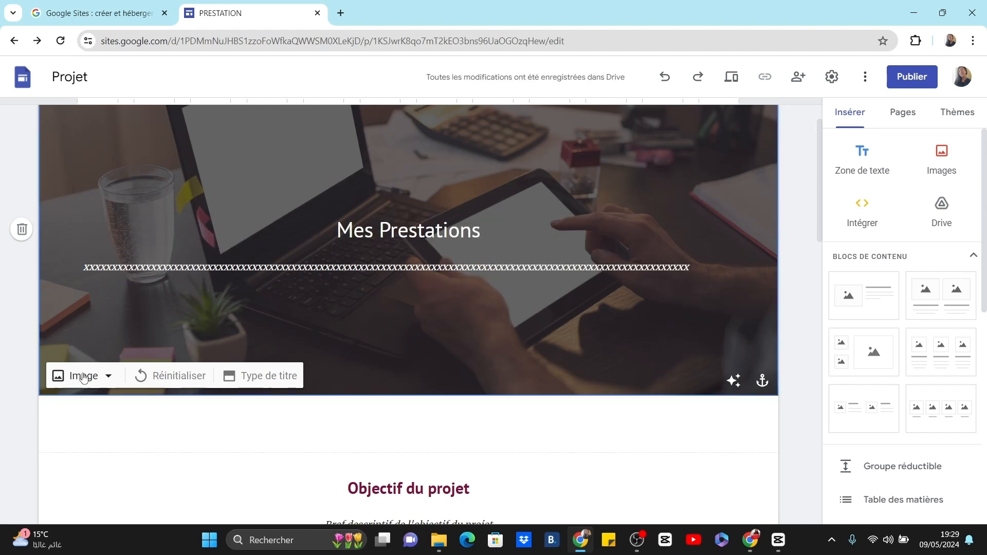
# Step: Import an image from the Téléchargements folder as the banner's background
pyautogui.click(83, 376)
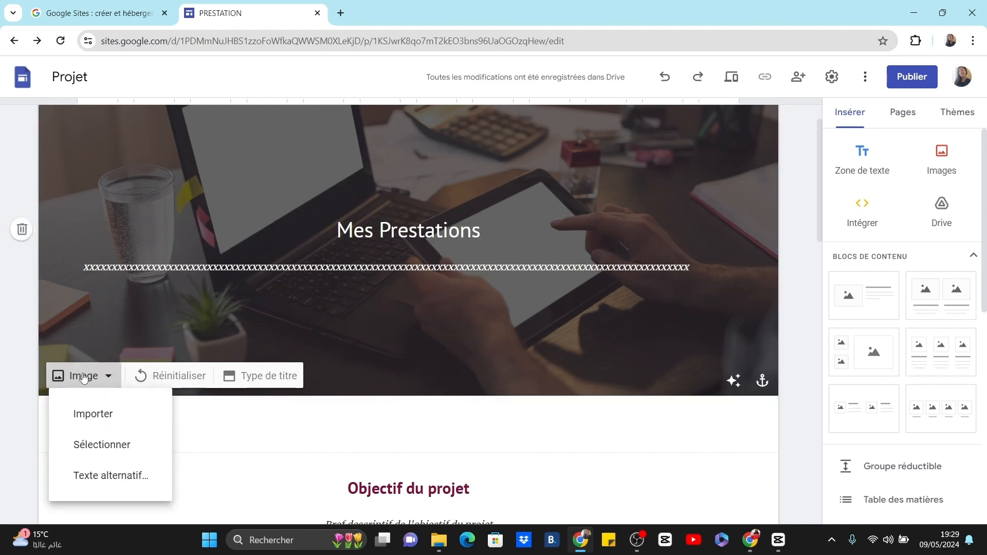
pyautogui.click(103, 418)
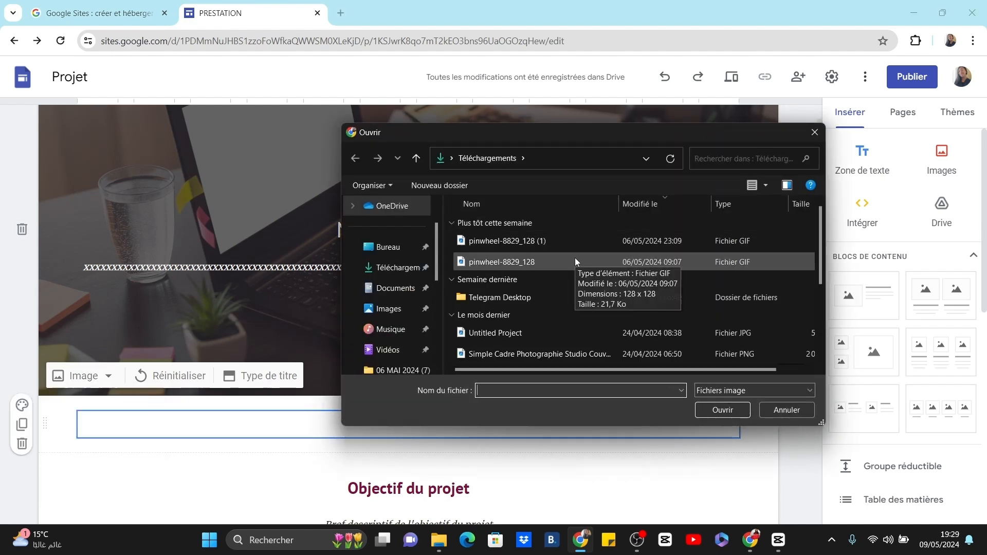
pyautogui.scroll(-5, 554, 317)
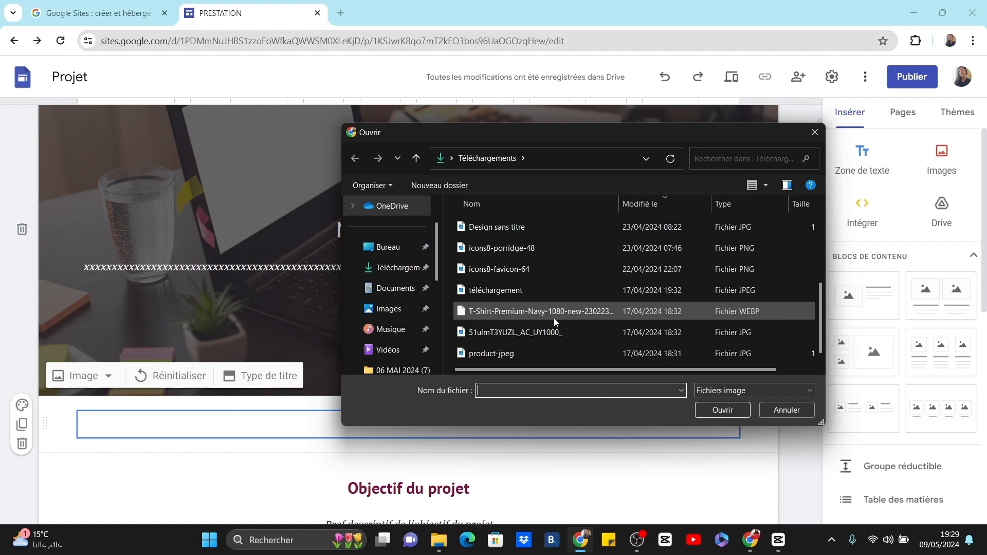
pyautogui.doubleClick(504, 286)
# Step: Set the gallery photo of a laptop, coffee cup and notepad as the banner's background and open the header type options
pyautogui.click(108, 375)
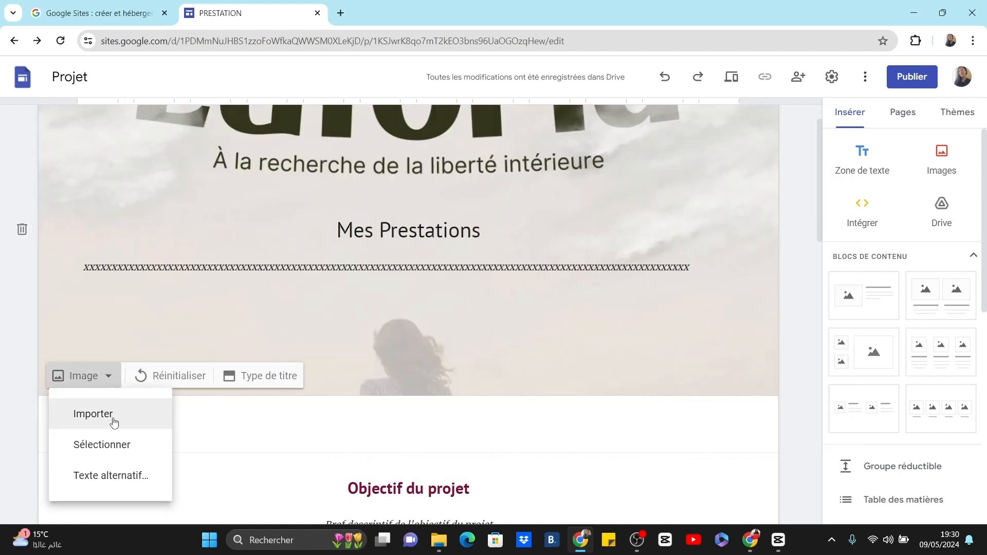
pyautogui.click(117, 445)
pyautogui.scroll(-2, 367, 309)
pyautogui.scroll(-5, 368, 309)
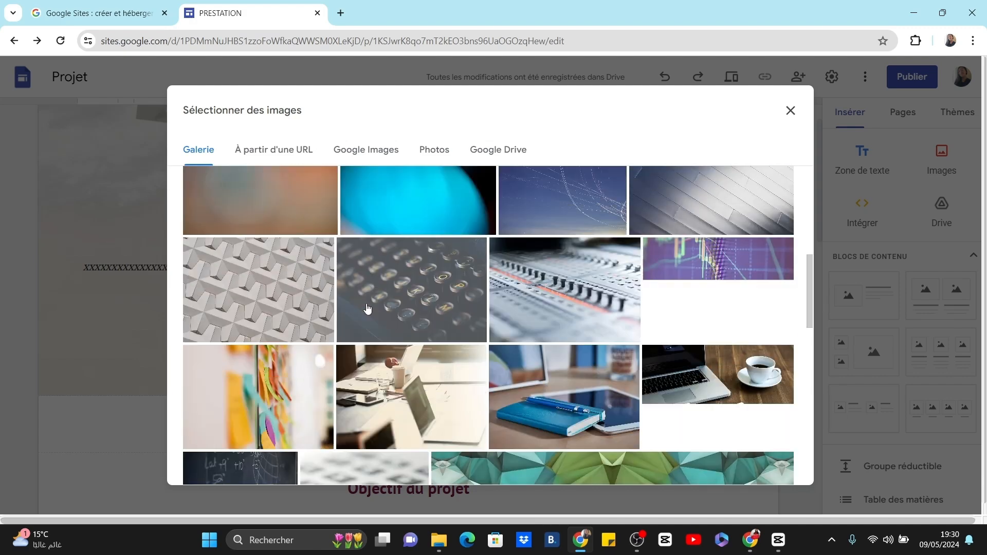
pyautogui.scroll(-1, 367, 308)
pyautogui.click(755, 334)
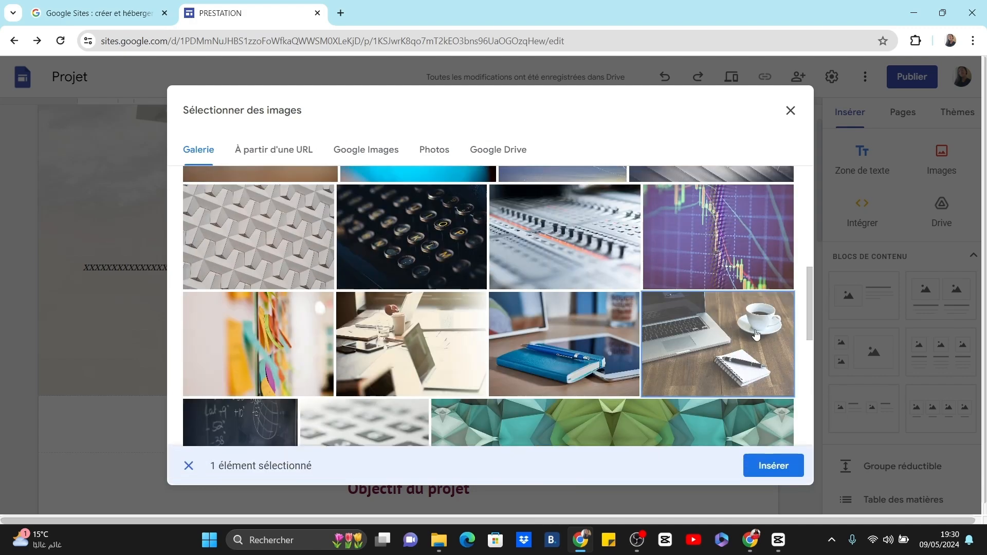
pyautogui.click(774, 468)
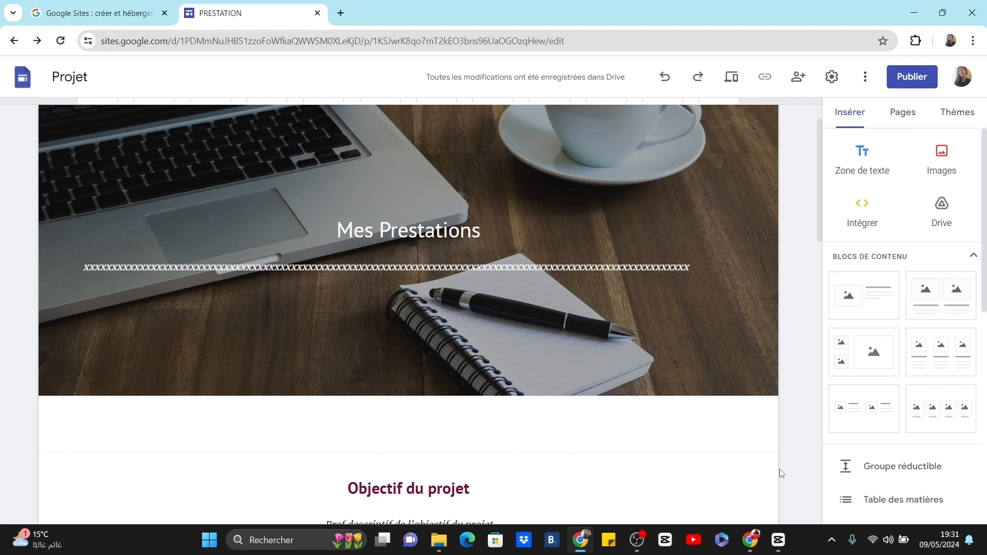
pyautogui.moveTo(426, 329)
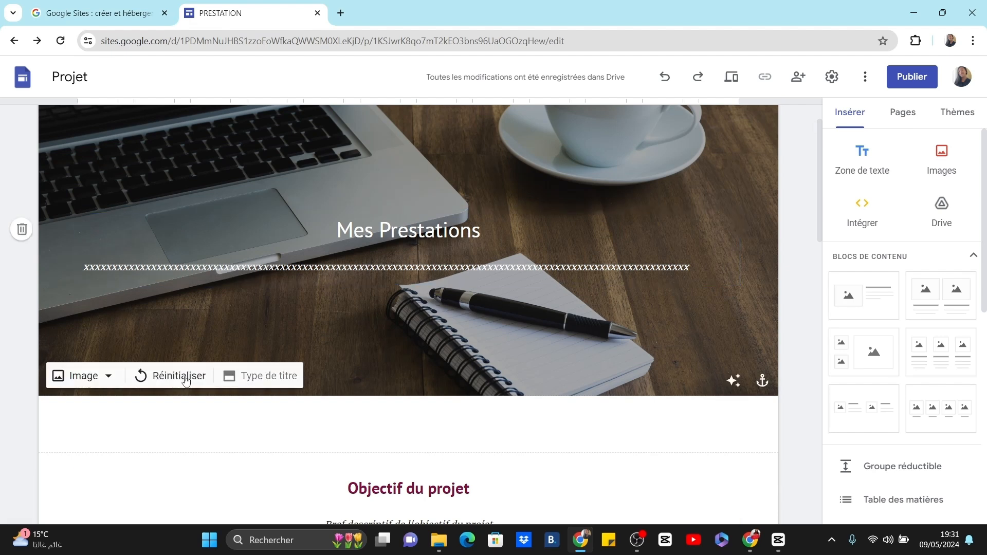
pyautogui.click(264, 377)
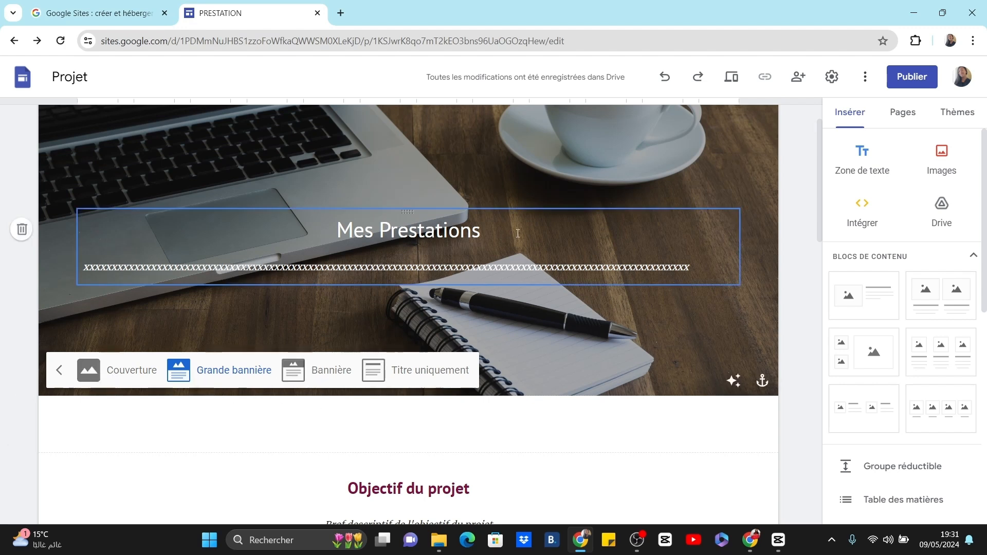
# Step: Apply Style 3 to the Objectif du projet section and give it a turquoise wave image from the gallery as background
pyautogui.scroll(-1, 524, 257)
pyautogui.scroll(-3, 527, 265)
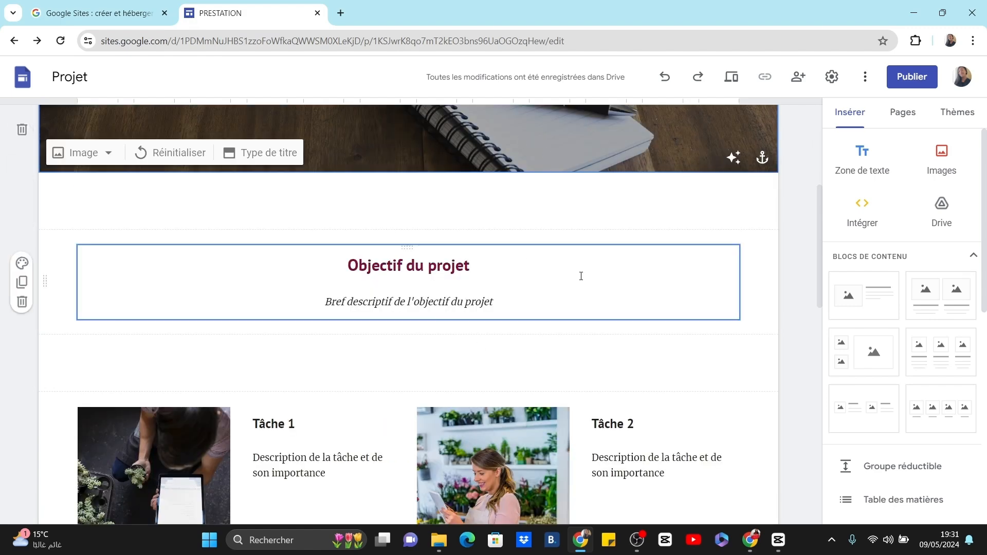
pyautogui.click(22, 265)
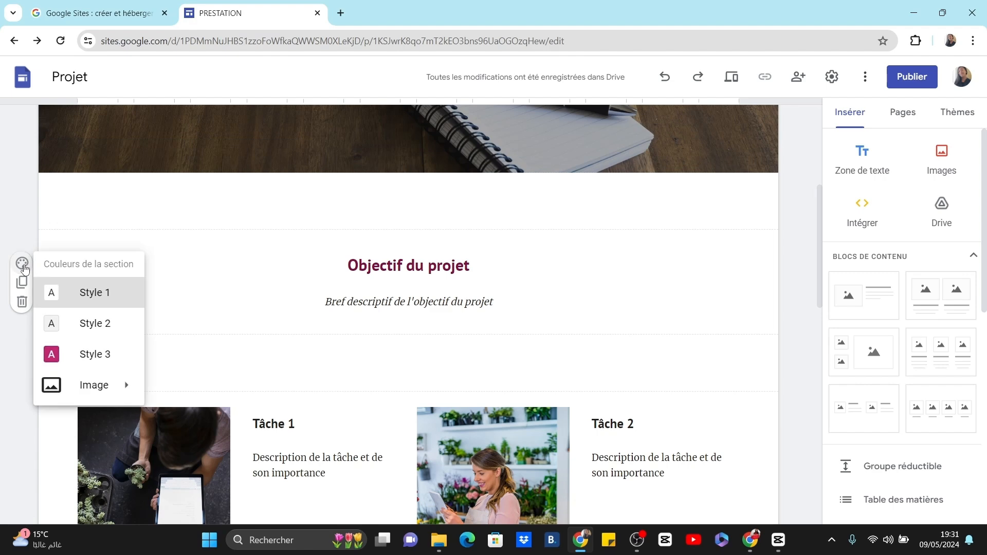
pyautogui.click(83, 352)
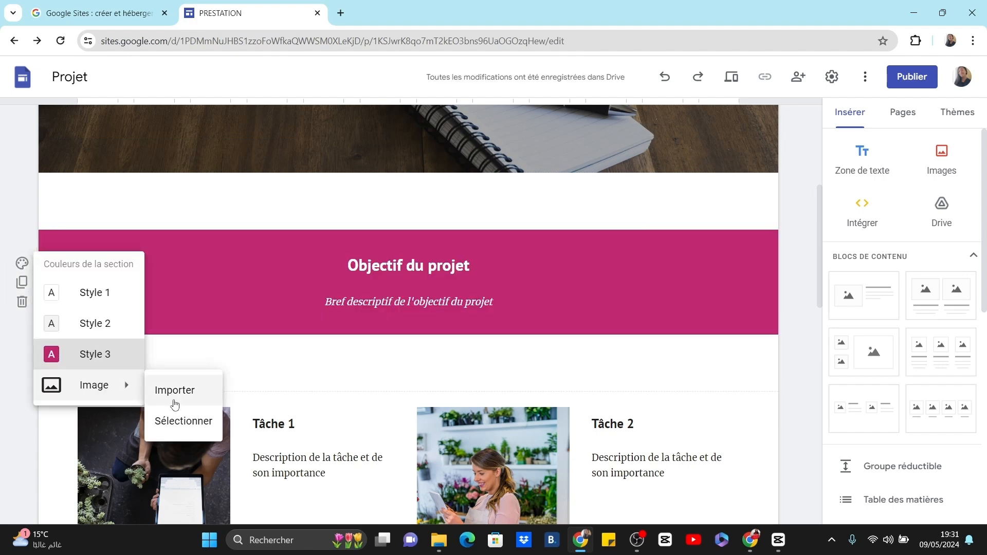
pyautogui.click(183, 421)
pyautogui.click(773, 466)
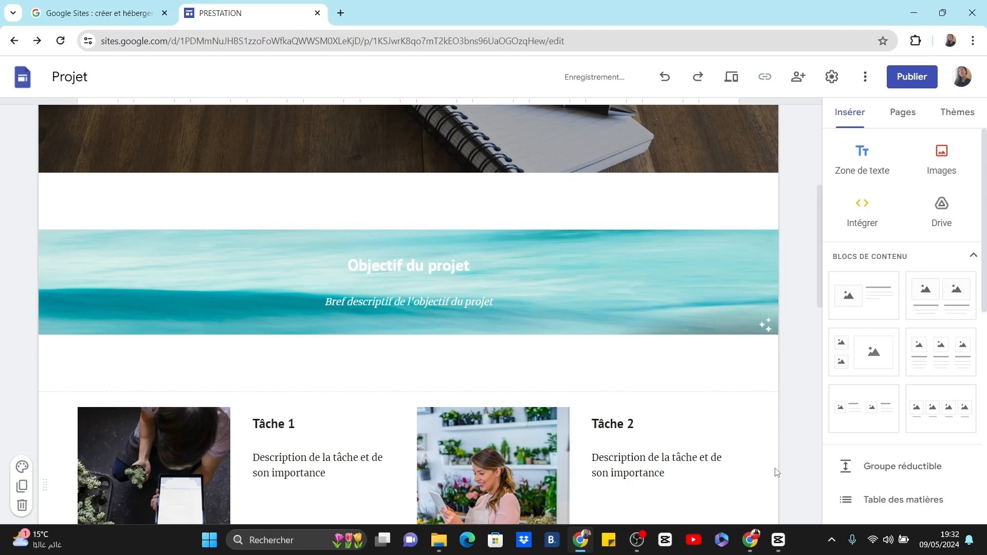
# Step: Replace the [adresse e-mail] placeholder in the line under Vous avez des questions ? with the contact's e-mail address
pyautogui.scroll(-4, 777, 472)
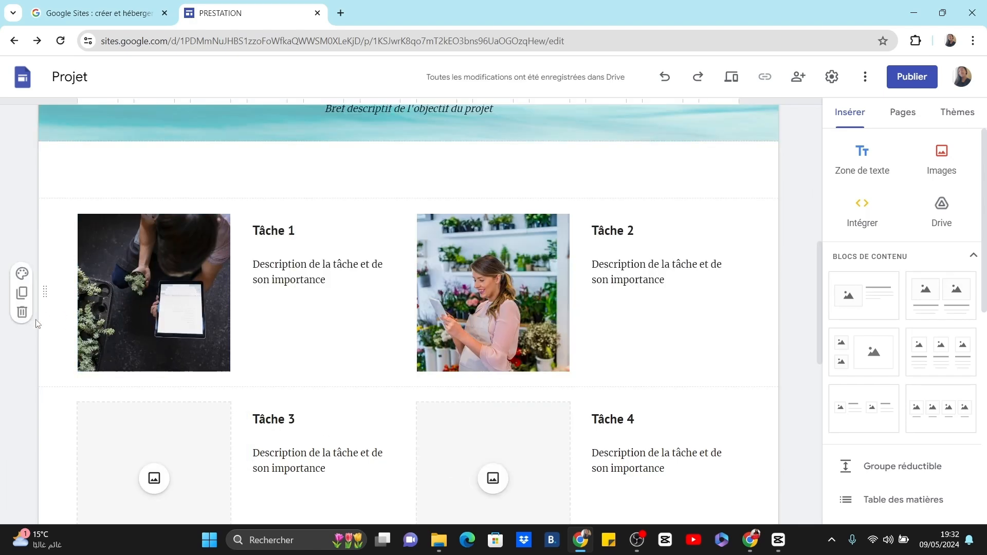
pyautogui.scroll(-4, 326, 203)
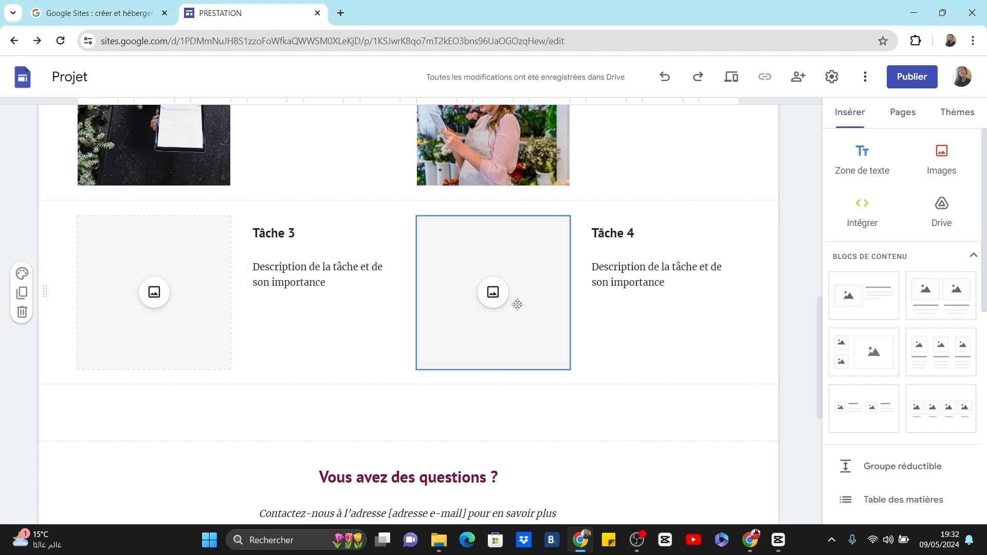
pyautogui.scroll(-8, 518, 305)
pyautogui.scroll(2, 398, 226)
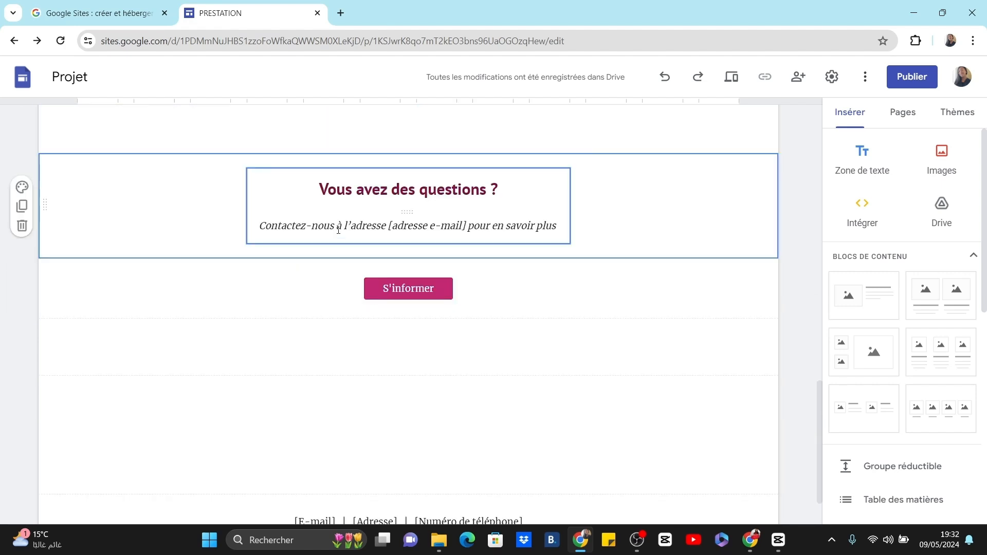
pyautogui.click(464, 226)
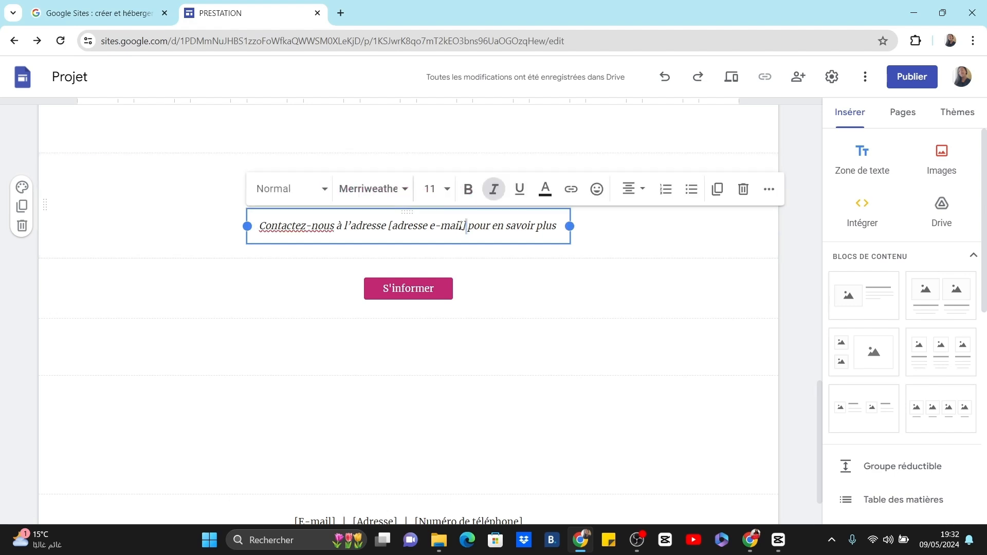
pyautogui.keyDown('shift'); pyautogui.click(386, 226); pyautogui.keyUp('shift')
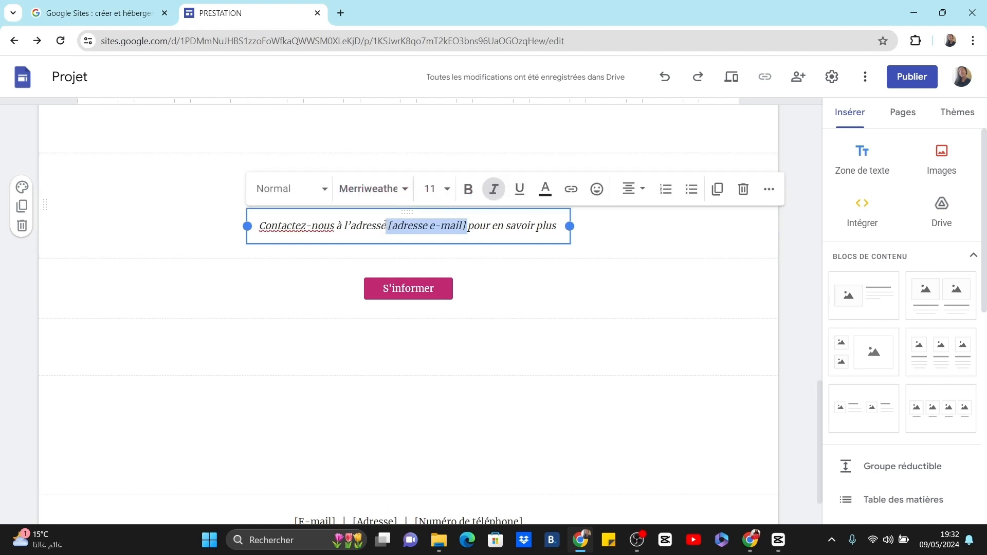
pyautogui.write('pasdem')
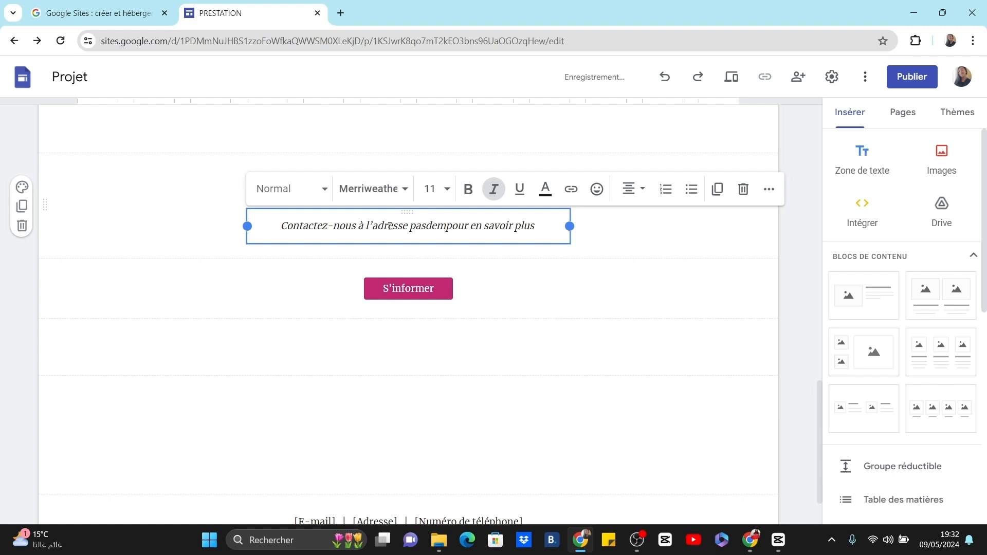
pyautogui.write('ail@pasdemail')
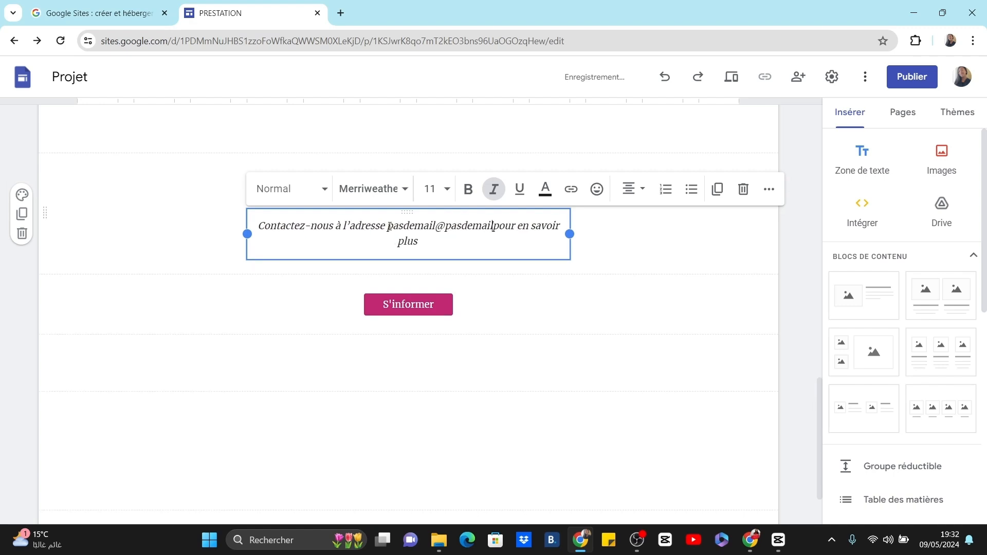
pyautogui.write('.com')
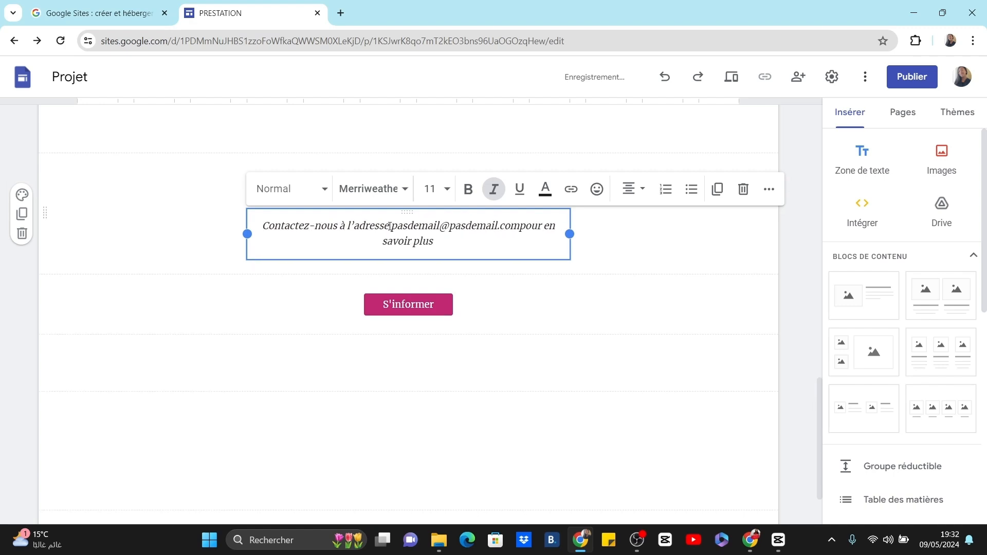
pyautogui.click(389, 226)
# Step: Open the footer's contact line for editing at the [E-mail] placeholder
pyautogui.scroll(5, 414, 215)
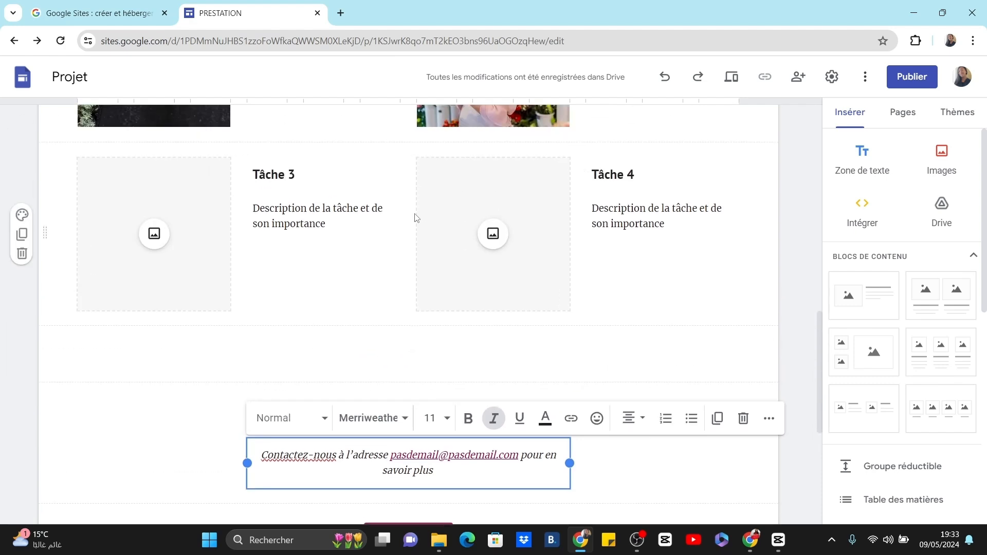
pyautogui.scroll(4, 416, 217)
pyautogui.scroll(-10, 415, 213)
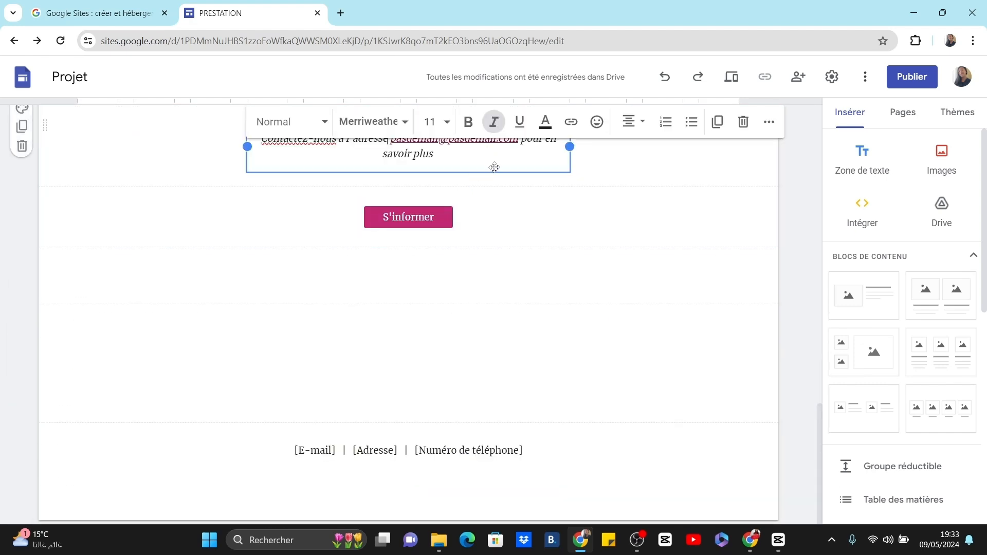
pyautogui.moveTo(494, 167); pyautogui.dragTo(347, 152)
pyautogui.click(348, 152)
pyautogui.doubleClick(312, 451)
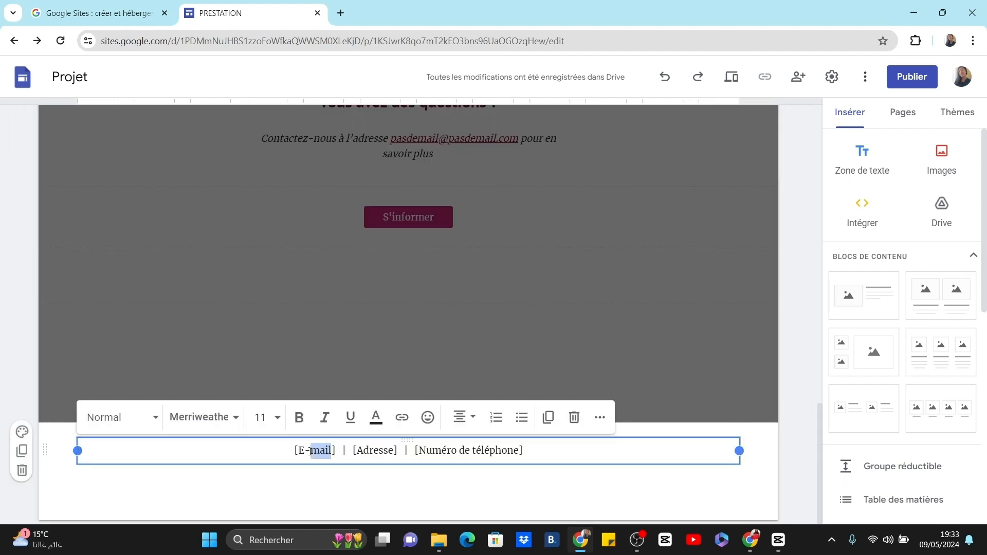
pyautogui.click(310, 451)
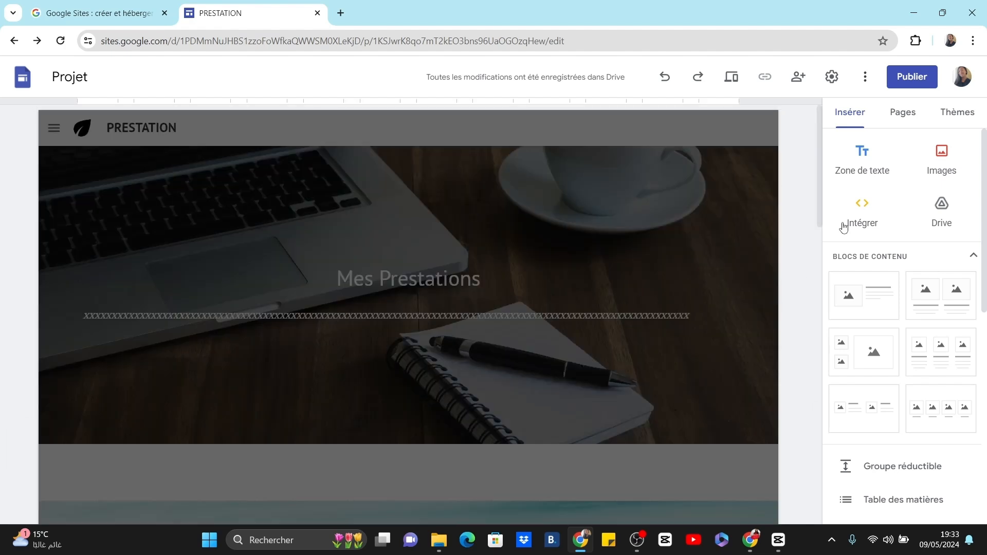
# Step: Import the pinwheel-8829_128 (1) image into the footer and centre it horizontally above the contact line
pyautogui.click(939, 166)
pyautogui.scroll(-15, 711, 353)
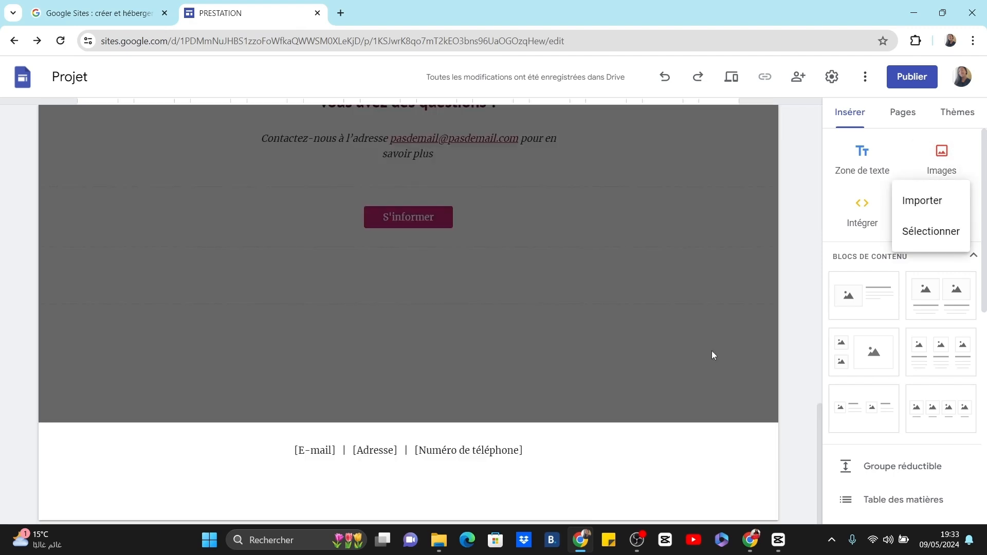
pyautogui.scroll(7, 712, 354)
pyautogui.scroll(-1, 711, 351)
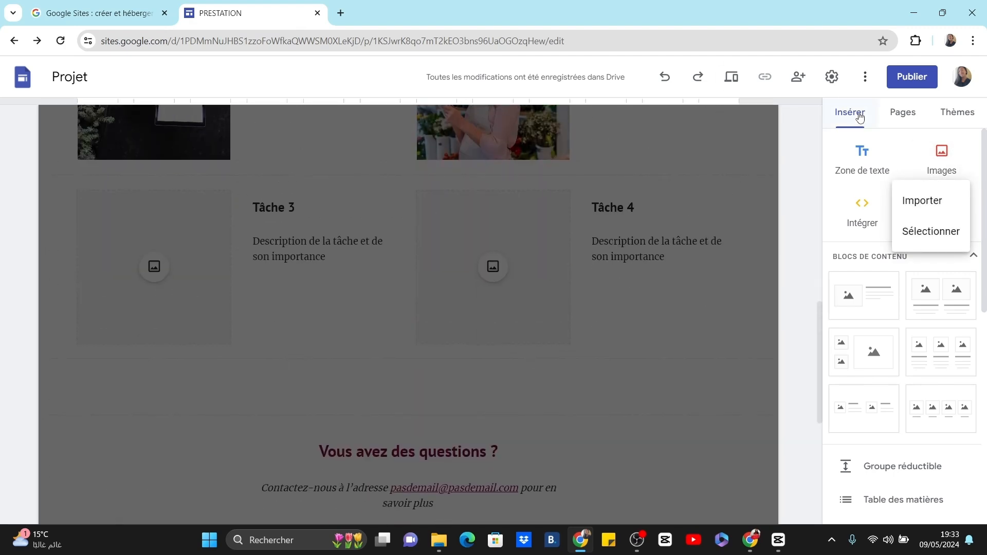
pyautogui.click(920, 202)
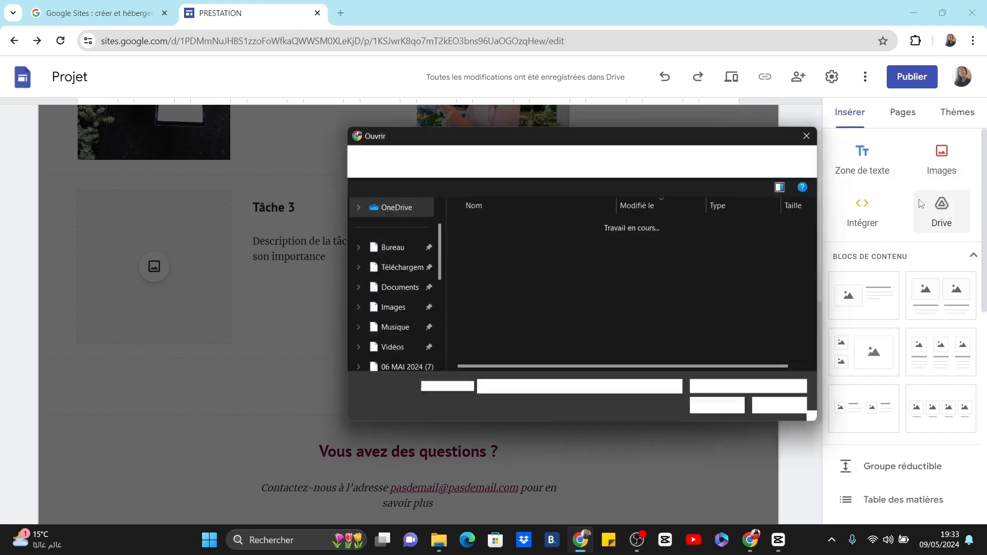
pyautogui.click(587, 243)
pyautogui.click(715, 411)
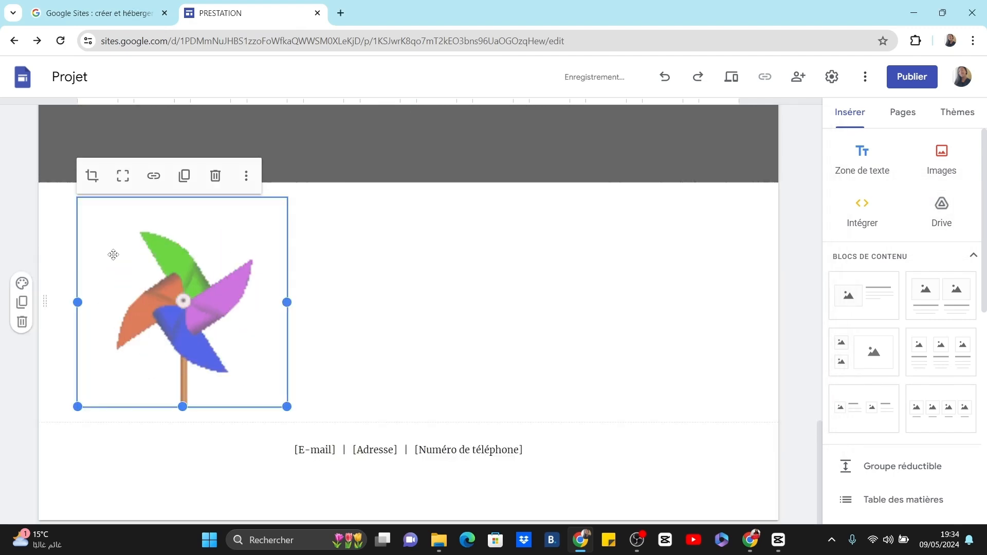
pyautogui.moveTo(102, 263); pyautogui.dragTo(98, 187)
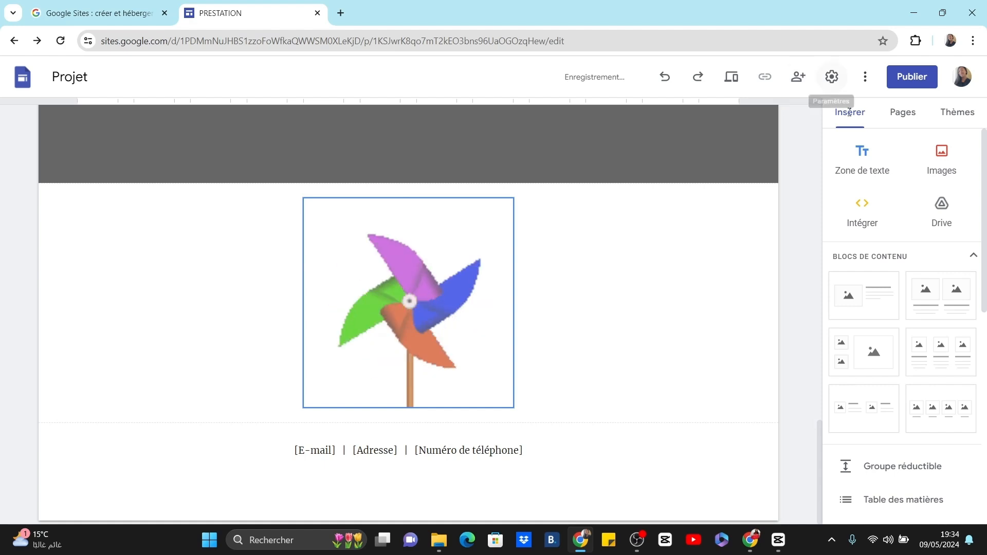
# Step: Insert a collapsible group and a table of contents into the footer
pyautogui.scroll(-2, 921, 185)
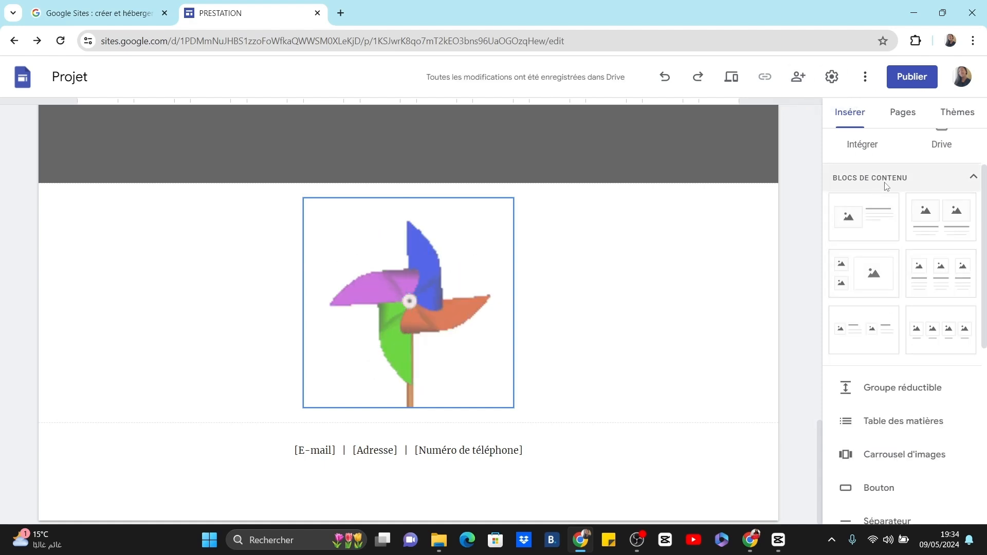
pyautogui.click(932, 184)
pyautogui.click(933, 184)
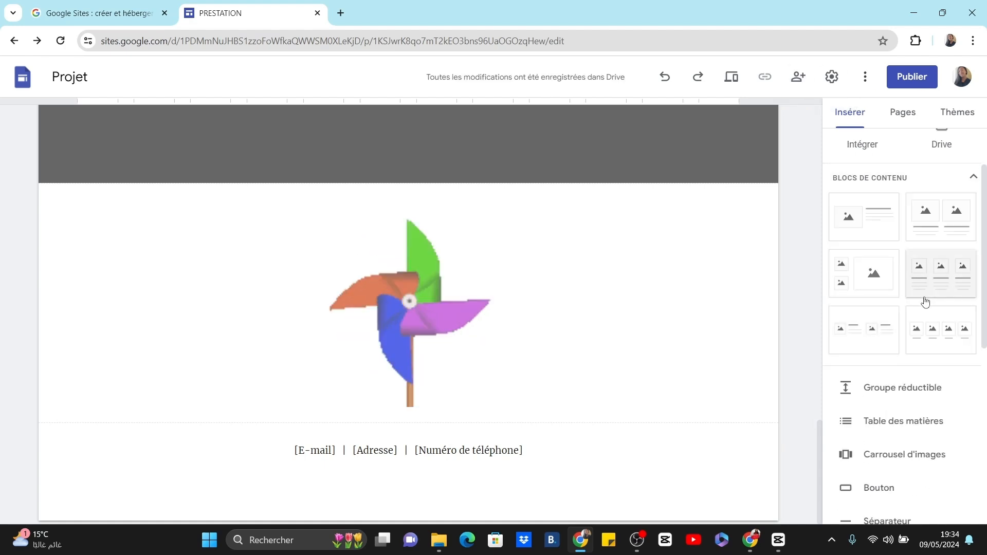
pyautogui.scroll(-2, 864, 335)
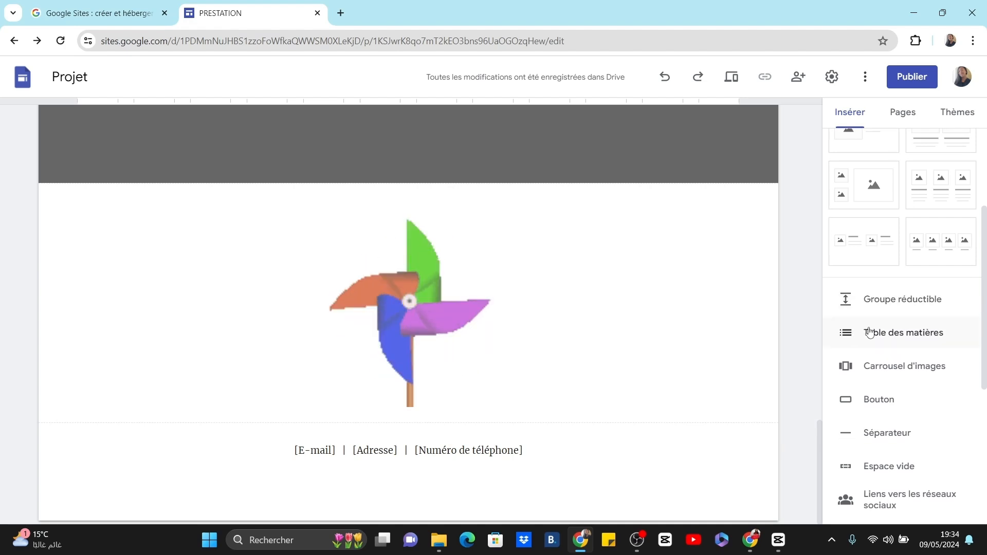
pyautogui.click(920, 301)
pyautogui.scroll(-1, 934, 320)
pyautogui.click(917, 285)
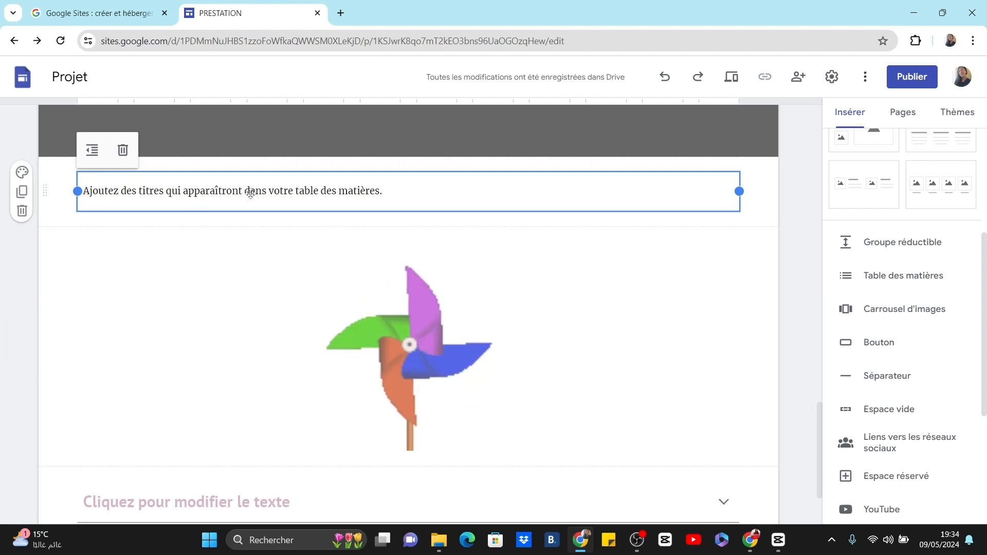
# Step: Insert a button named Autres that links to the Historique page into the footer below the pinwheel image
pyautogui.click(909, 335)
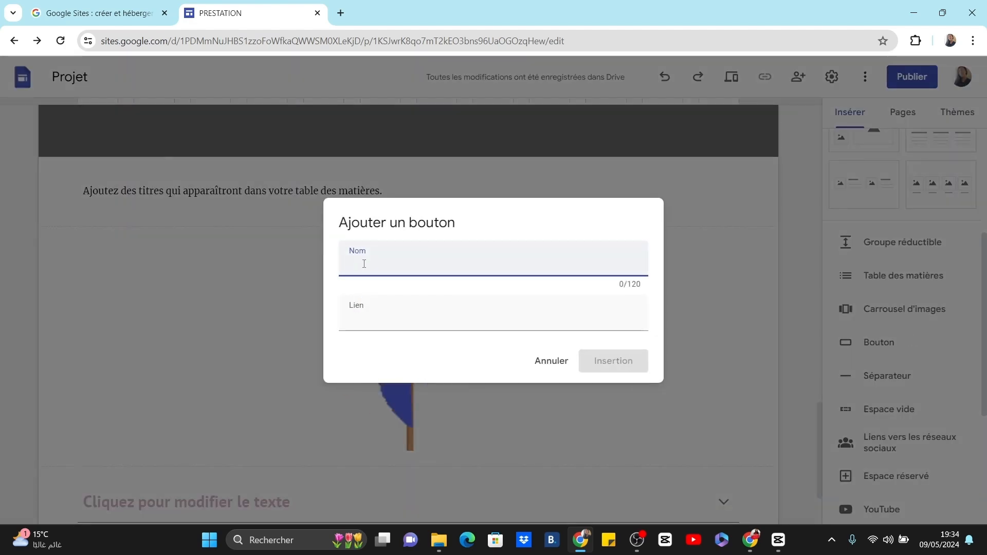
pyautogui.write('A')
pyautogui.press('capslock')
pyautogui.write('utres')
pyautogui.click(376, 328)
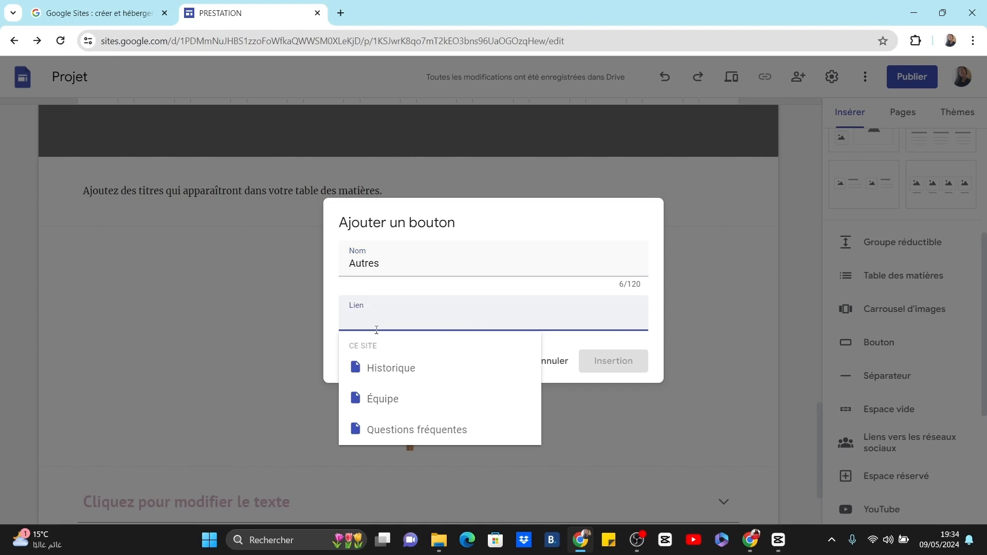
pyautogui.click(425, 380)
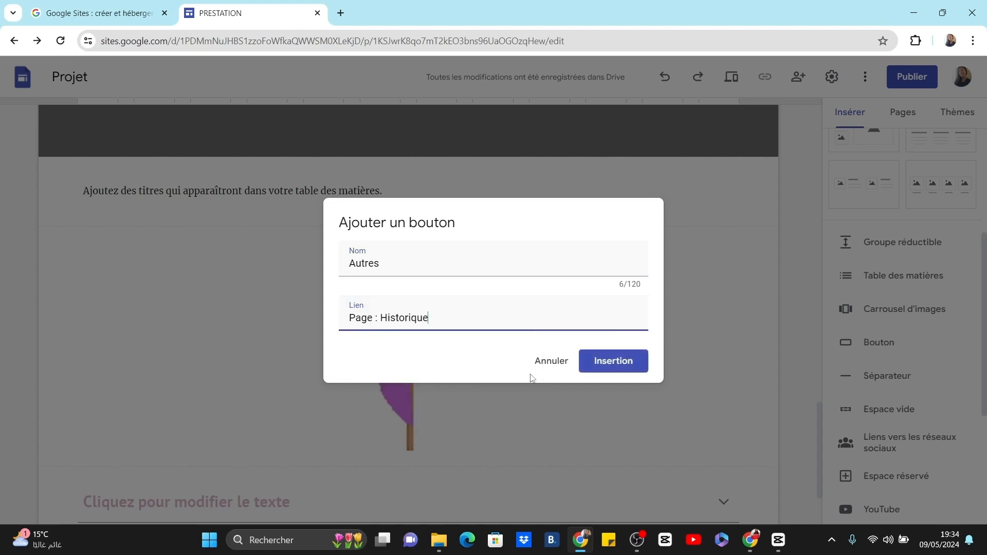
pyautogui.click(614, 361)
# Step: Insert dividers above the footer's contact line and both above and below the Objectif du projet section
pyautogui.scroll(-2, 895, 283)
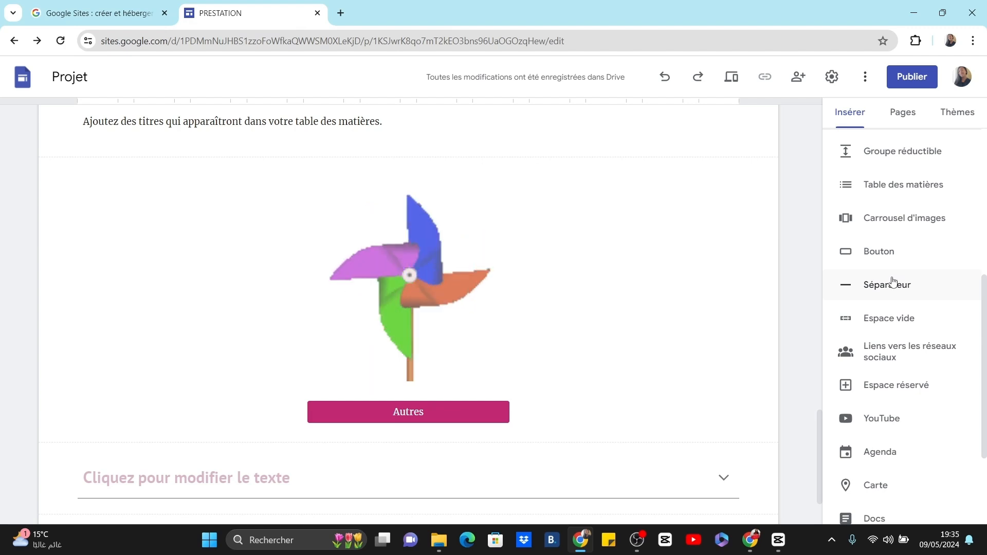
pyautogui.click(893, 282)
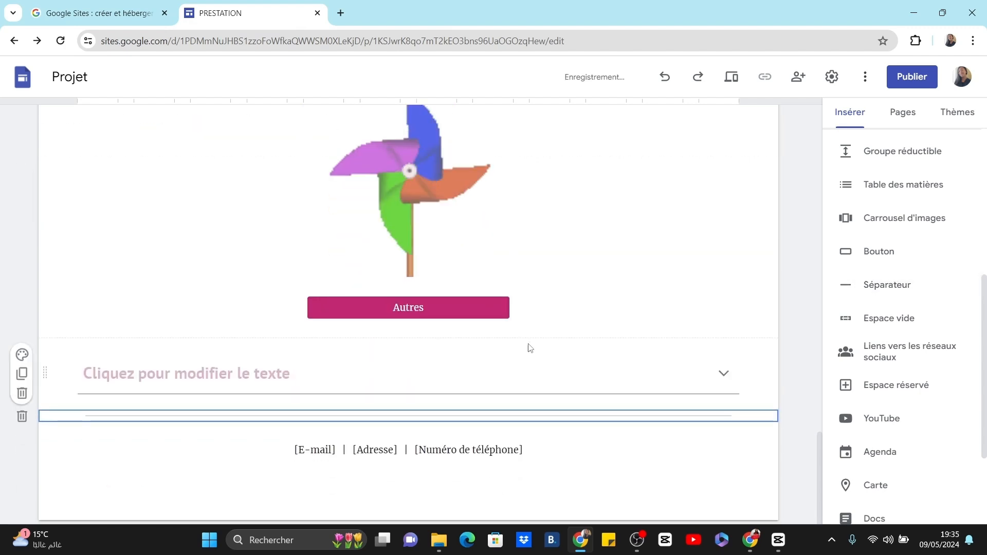
pyautogui.scroll(8, 606, 324)
pyautogui.scroll(-2, 605, 324)
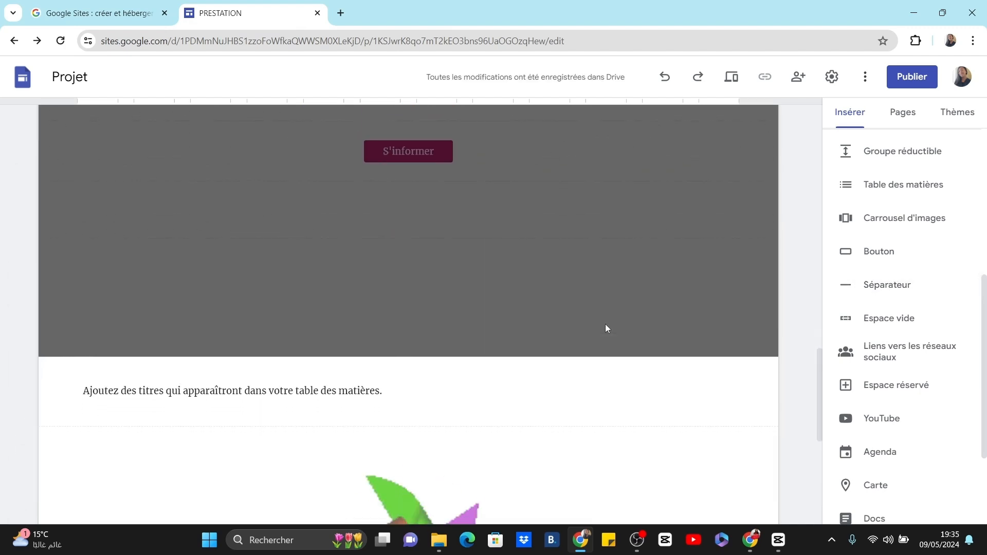
pyautogui.click(869, 286)
pyautogui.scroll(15, 610, 396)
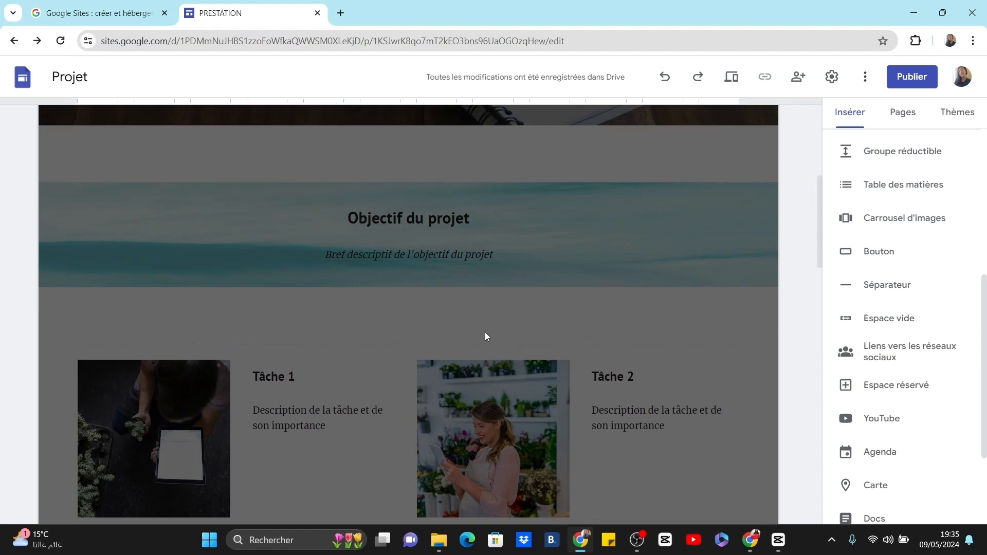
pyautogui.click(478, 286)
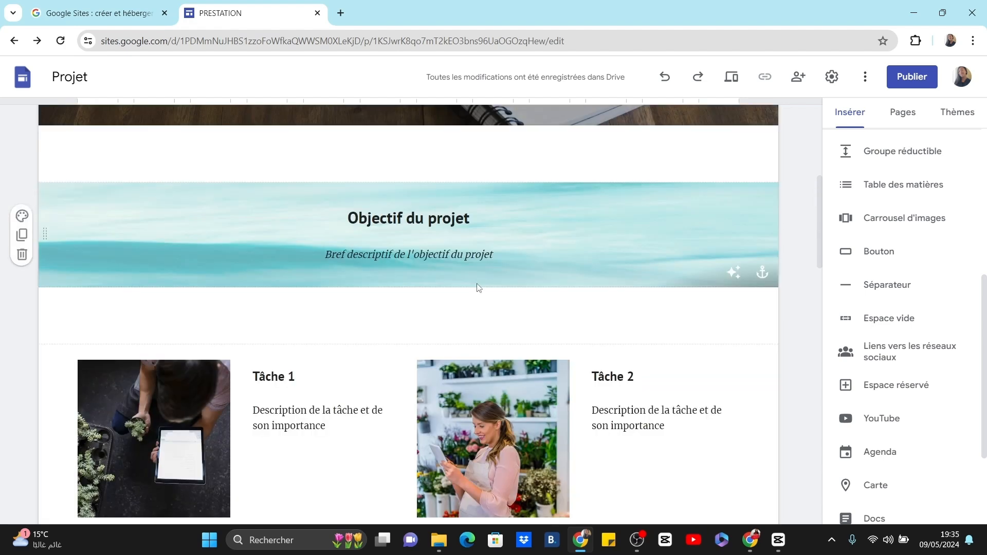
pyautogui.click(846, 280)
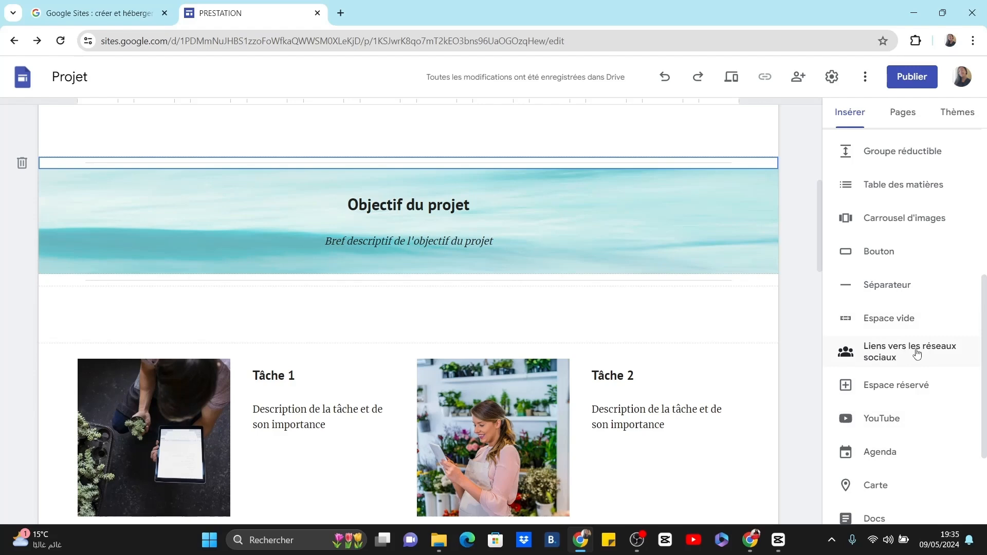
pyautogui.click(917, 353)
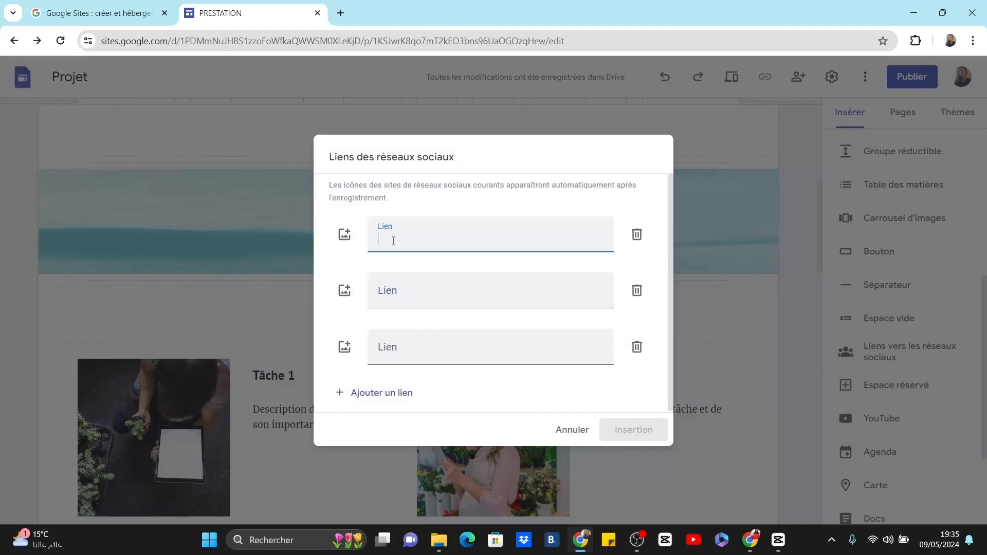
pyautogui.click(346, 234)
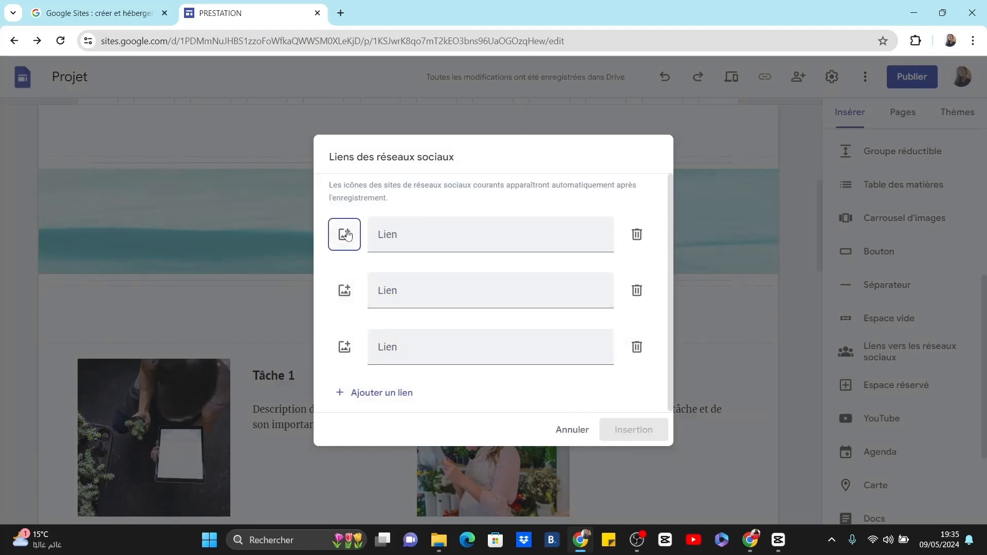
pyautogui.click(396, 237)
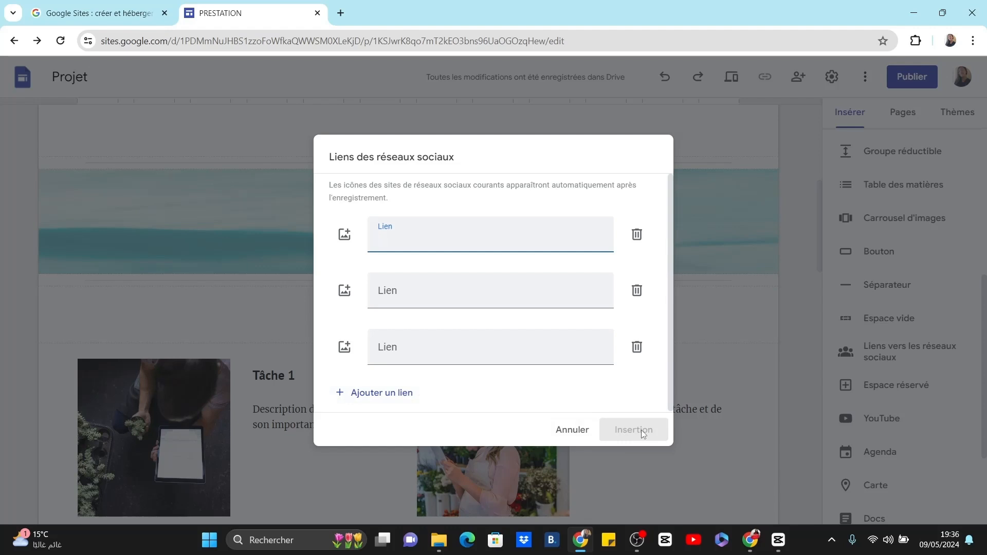
pyautogui.write('www.facebook.com/byme')
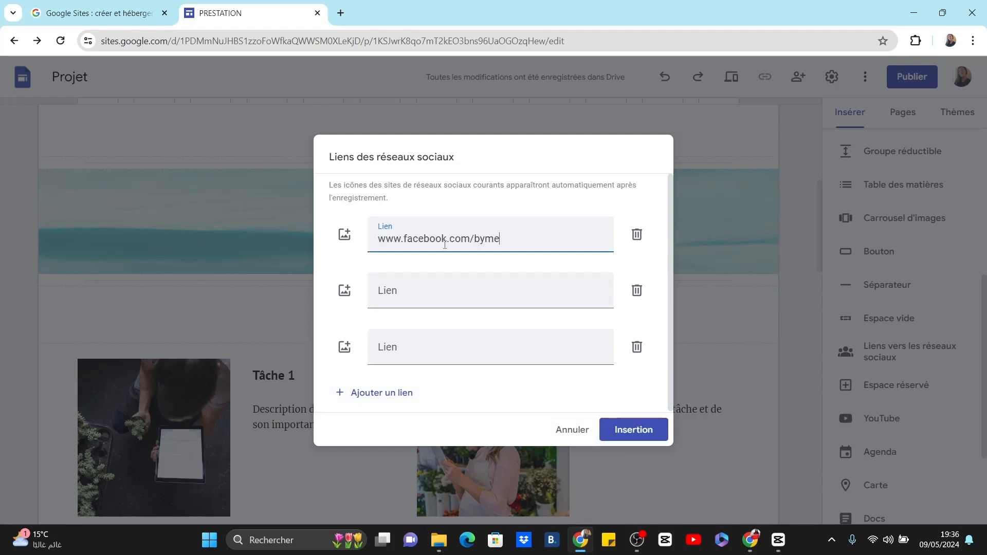
pyautogui.write('//')
pyautogui.click(630, 431)
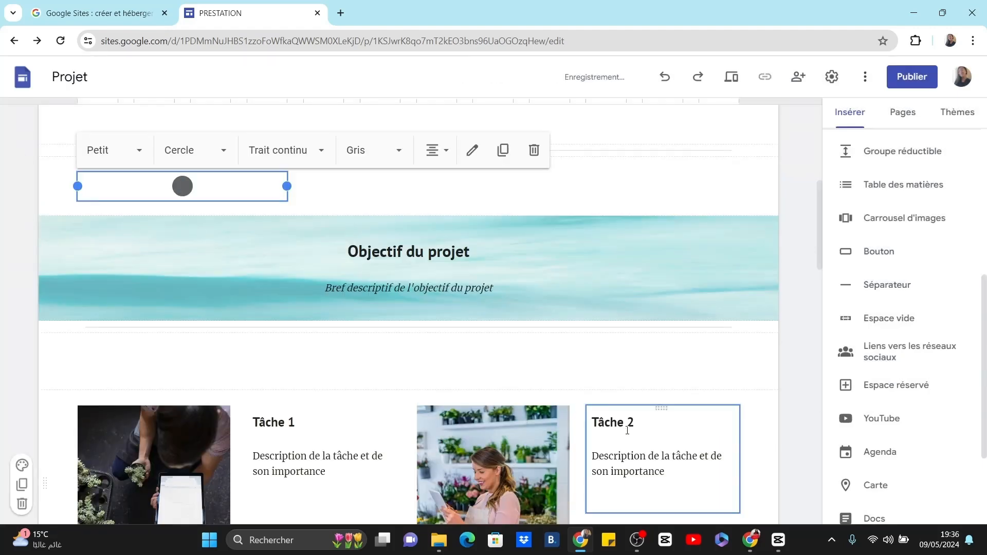
# Step: Insert a TikTok social media link and place it in one row with the Facebook icon above the Objectif du projet section
pyautogui.scroll(1, 183, 191)
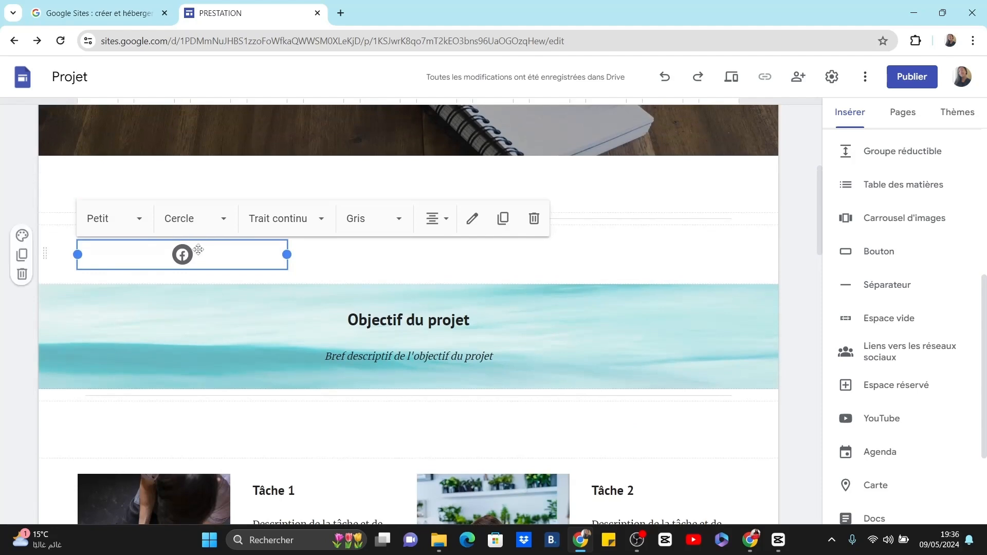
pyautogui.click(904, 350)
pyautogui.click(626, 427)
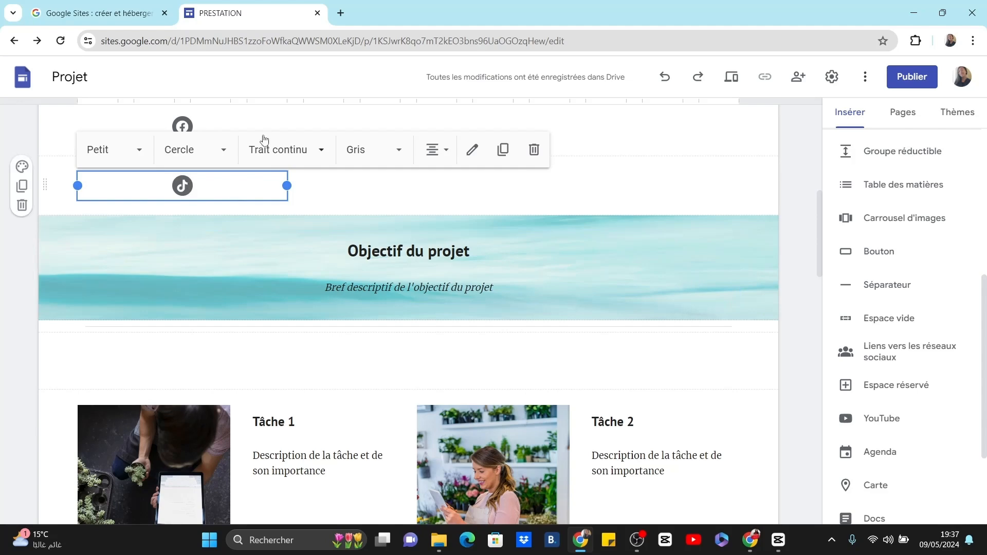
pyautogui.click(335, 117)
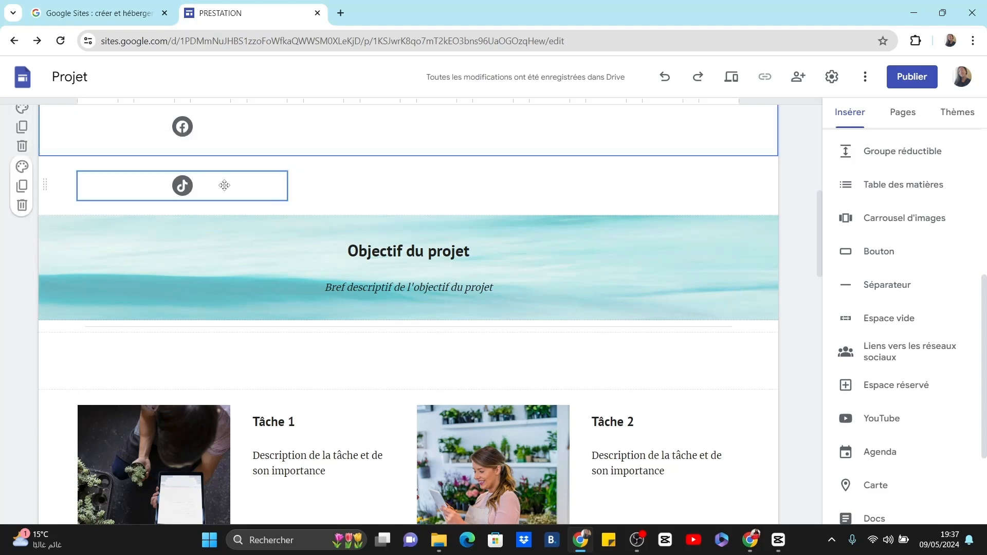
pyautogui.moveTo(225, 185); pyautogui.dragTo(298, 411)
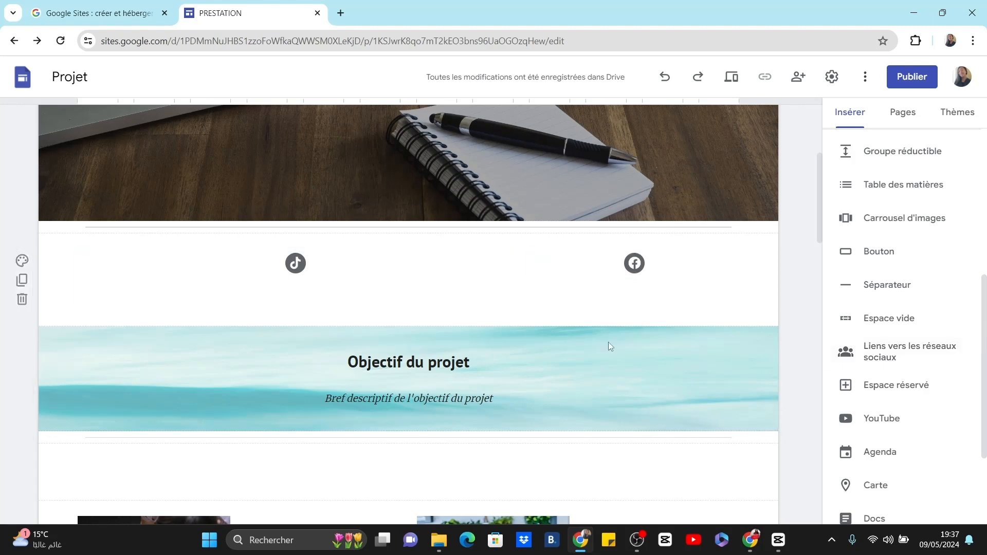
pyautogui.scroll(-3, 907, 379)
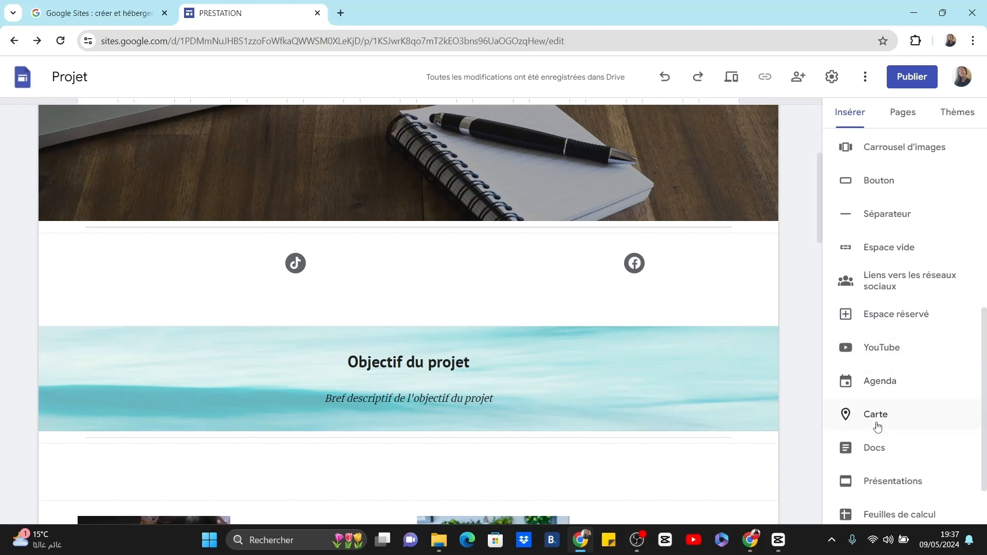
pyautogui.scroll(-2, 875, 453)
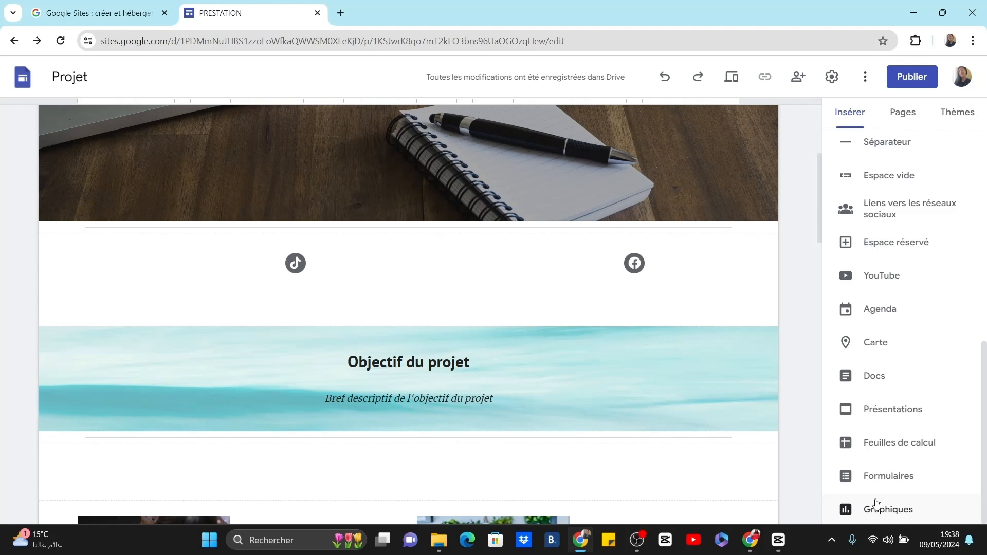
# Step: Show the site's page list and start adding a new page
pyautogui.click(906, 119)
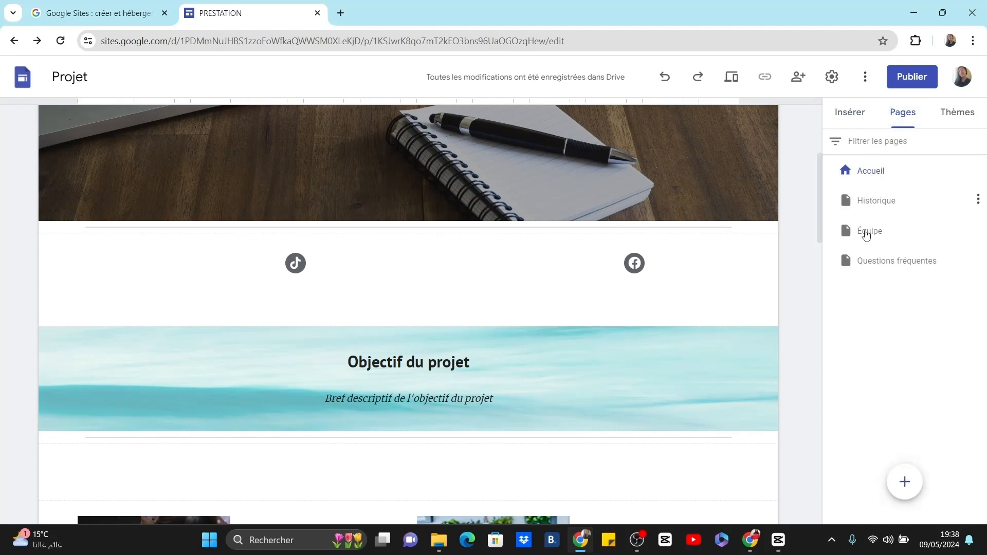
pyautogui.moveTo(901, 483)
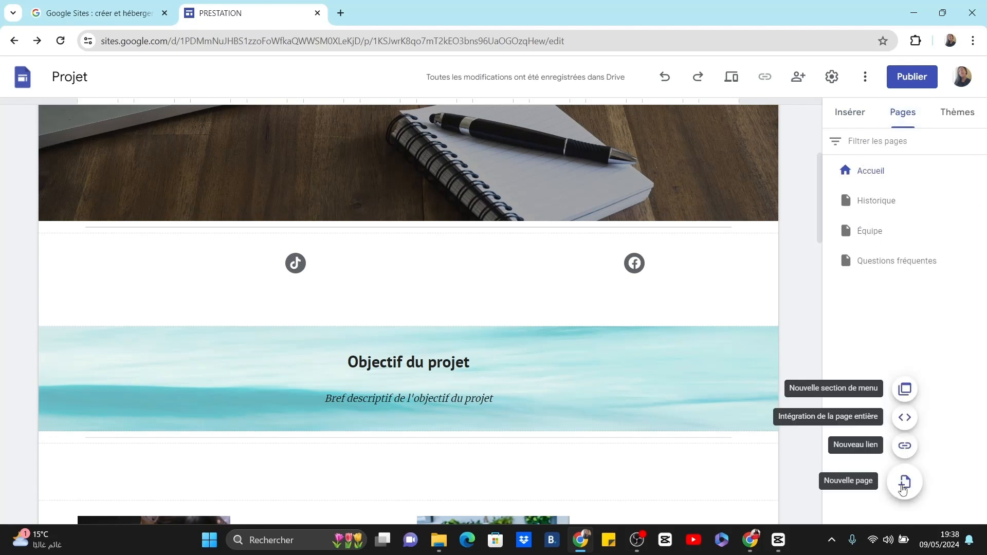
pyautogui.click(904, 482)
pyautogui.click(904, 482)
pyautogui.click(904, 481)
pyautogui.write('CONTACT')
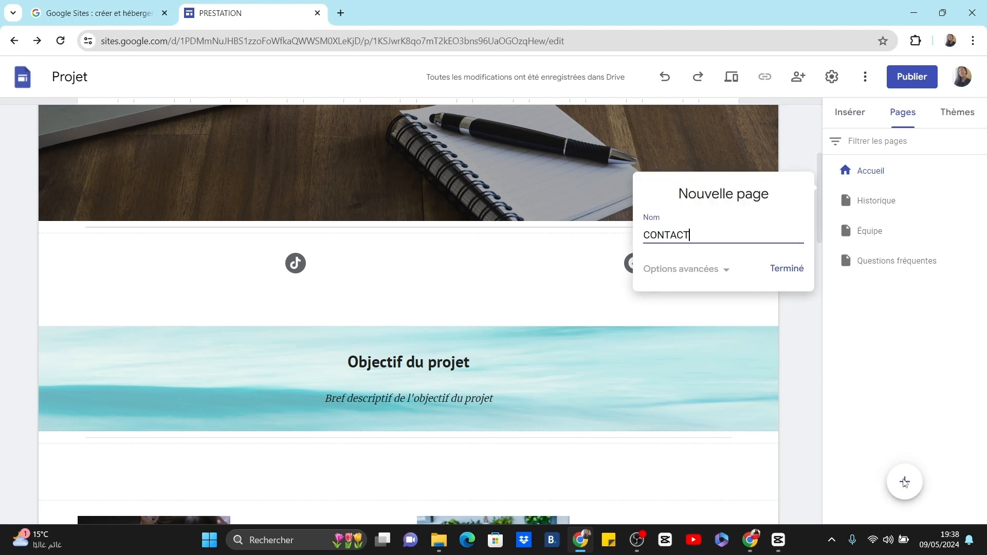
pyautogui.press('BackSpace')
pyautogui.press('BackSpace')
pyautogui.press('BackSpace')
pyautogui.press('BackSpace')
pyautogui.press('BackSpace')
pyautogui.press('BackSpace')
pyautogui.press('BackSpace')
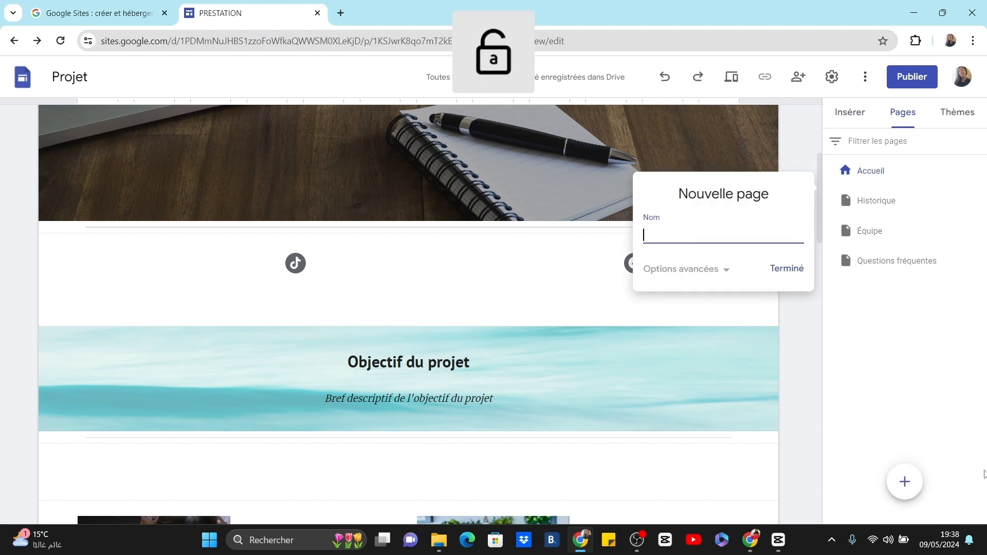
# Step: Create the new page as Mentions Légales with no custom path and move it below Questions fréquentes in the page order
pyautogui.write('Mentions Légales')
pyautogui.click(711, 270)
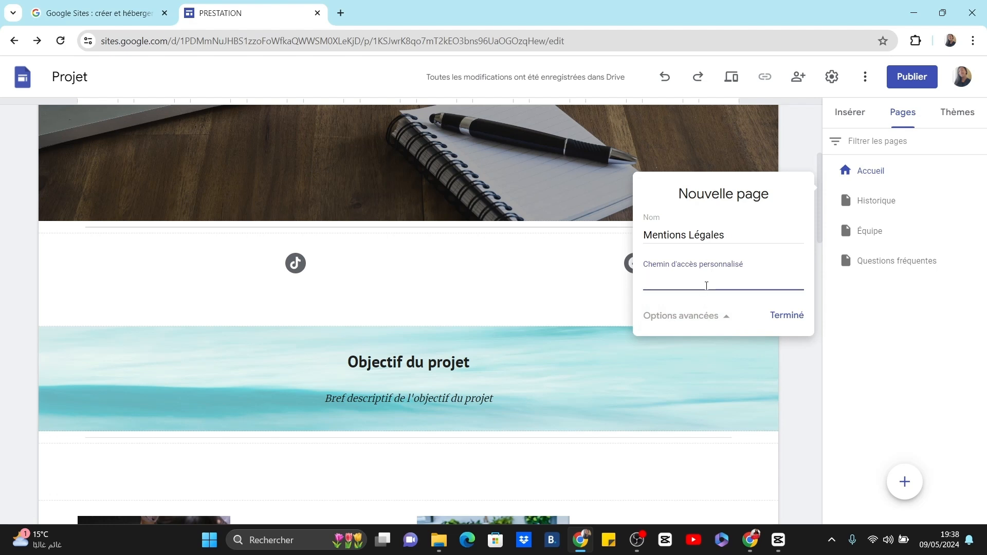
pyautogui.write('/')
pyautogui.moveTo(706, 286); pyautogui.dragTo(565, 291)
pyautogui.press('BackSpace')
pyautogui.click(784, 319)
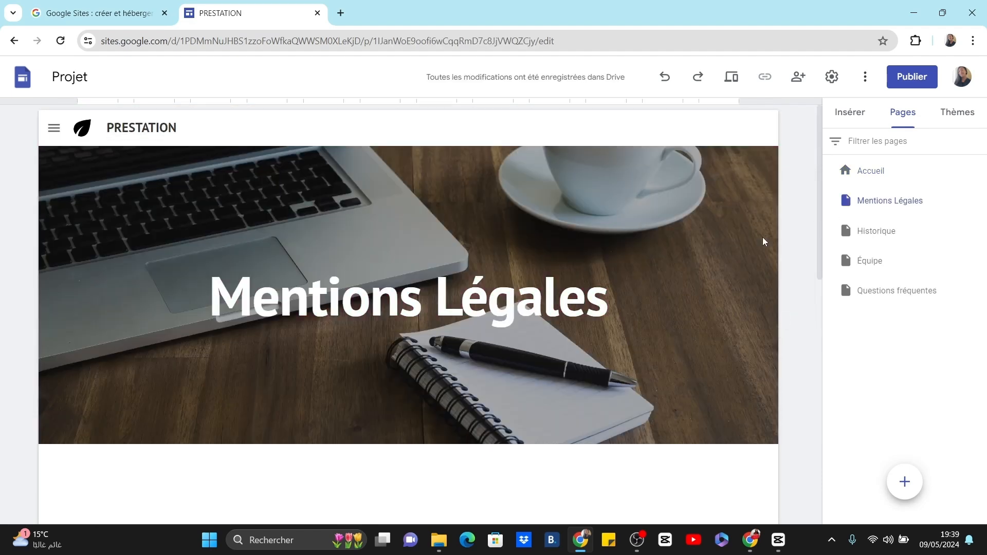
pyautogui.moveTo(879, 200); pyautogui.dragTo(864, 313)
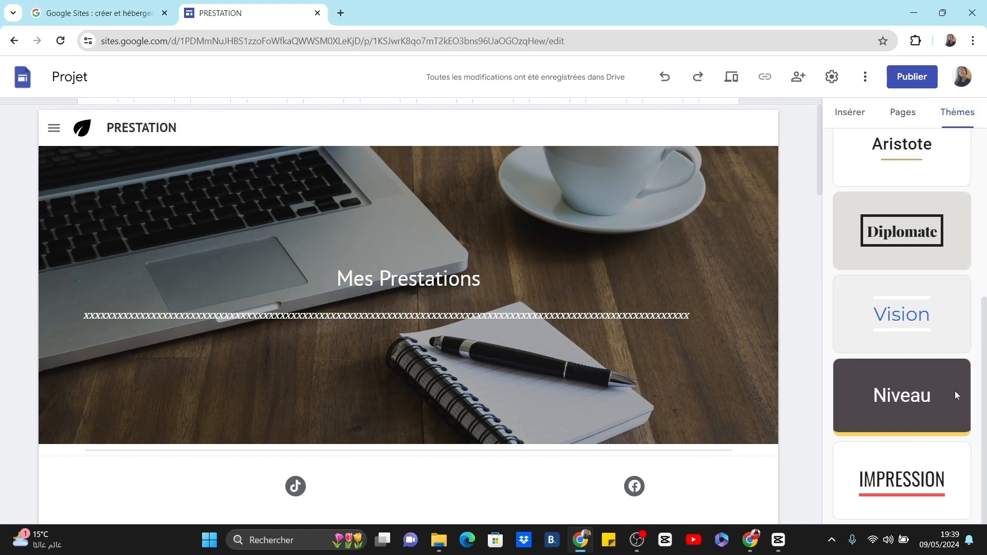
# Step: Try the Diplomate and Niveau themes on the site
pyautogui.scroll(2, 955, 391)
pyautogui.click(906, 344)
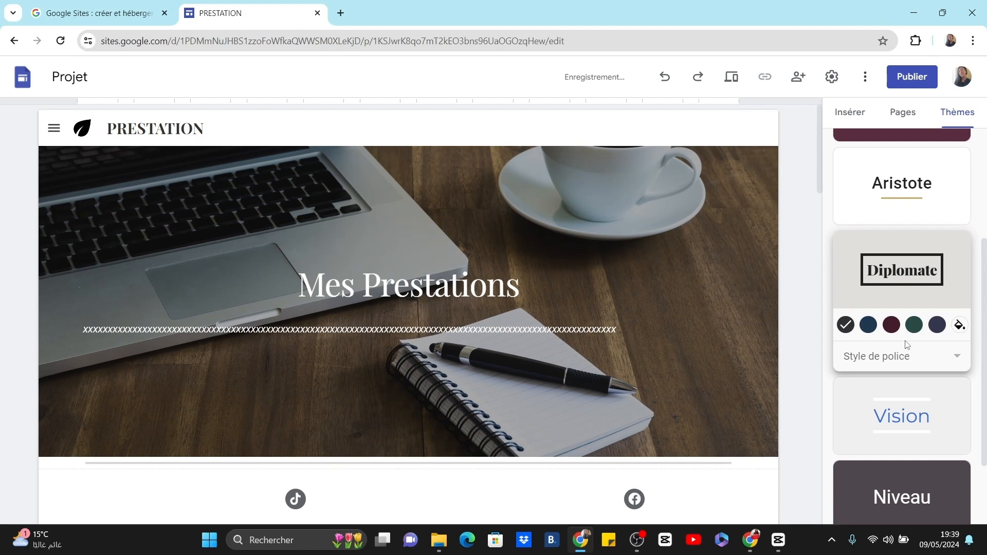
pyautogui.click(896, 412)
pyautogui.click(896, 412)
# Step: Apply the Impression theme to the site and review the home page with it
pyautogui.click(902, 463)
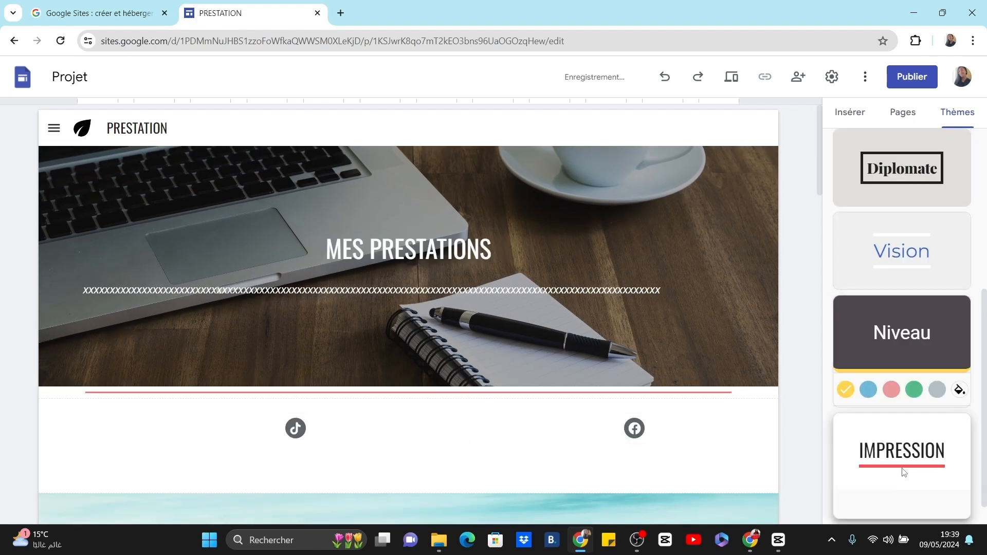
pyautogui.scroll(-10, 646, 493)
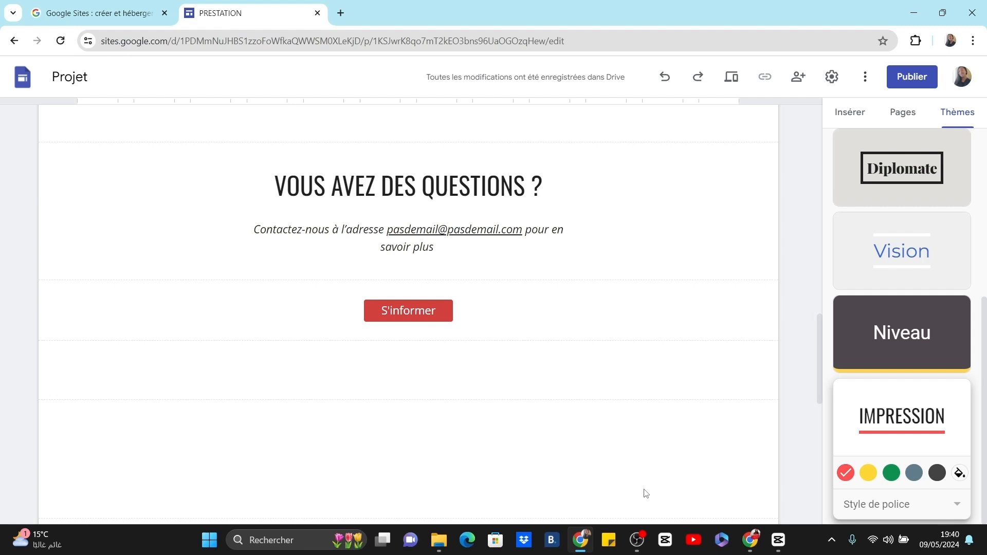
# Step: Preview the whole Accueil page in the large-screen view, then return to the editor
pyautogui.click(737, 85)
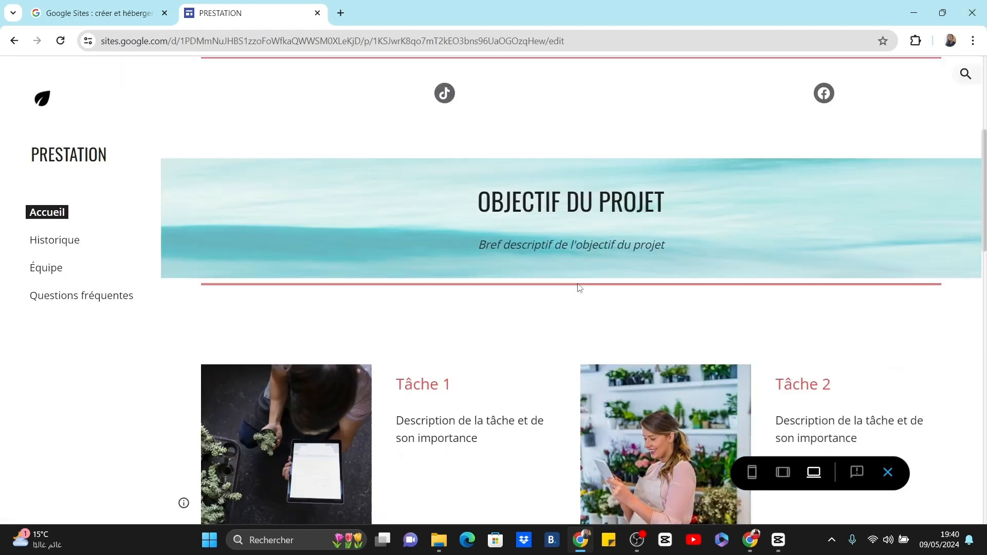
pyautogui.scroll(-17, 578, 284)
pyautogui.scroll(20, 578, 284)
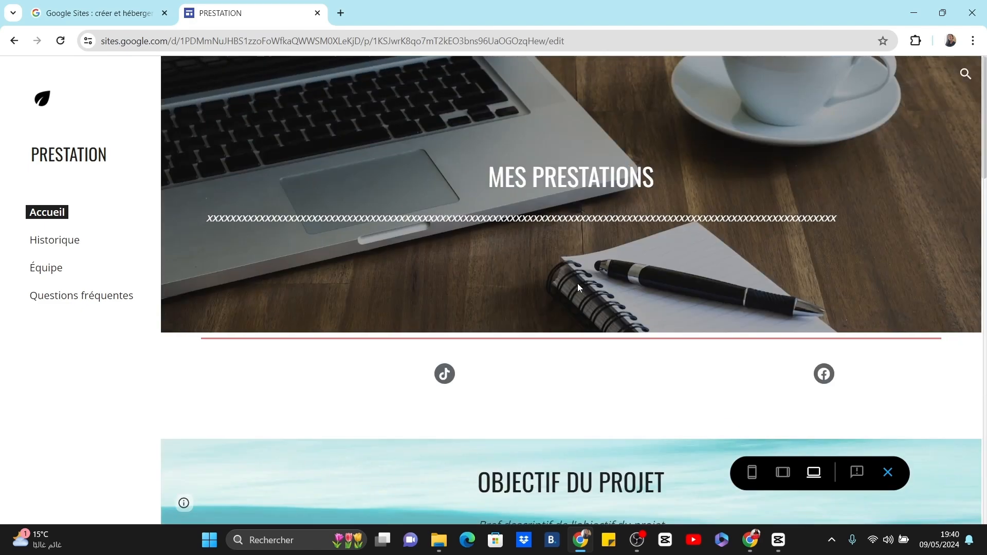
pyautogui.click(888, 472)
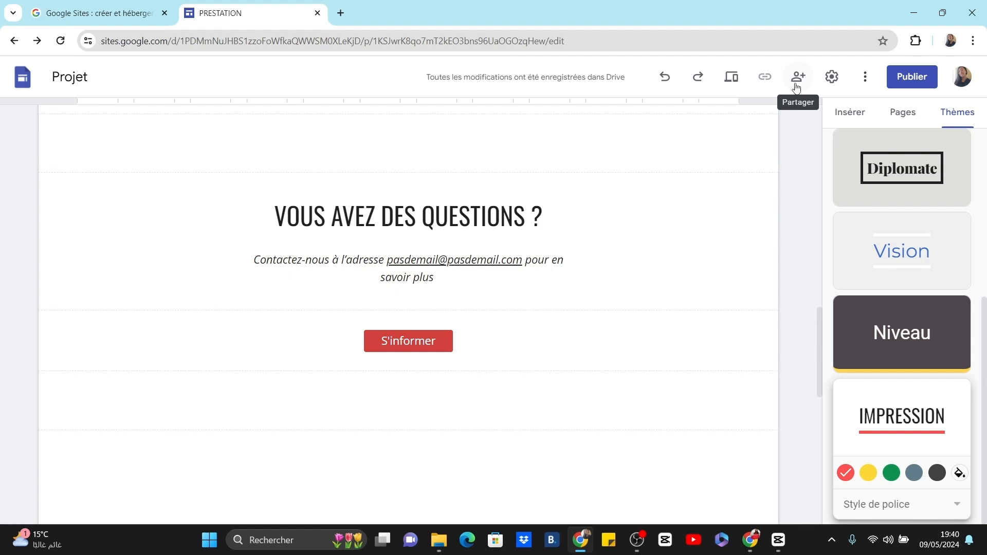
# Step: Start publishing the site to the web
pyautogui.click(908, 82)
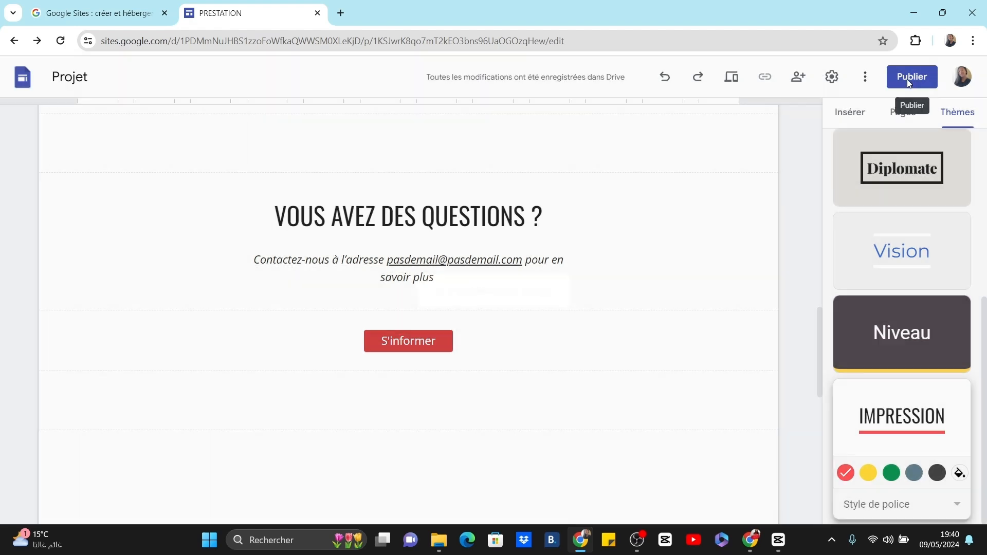